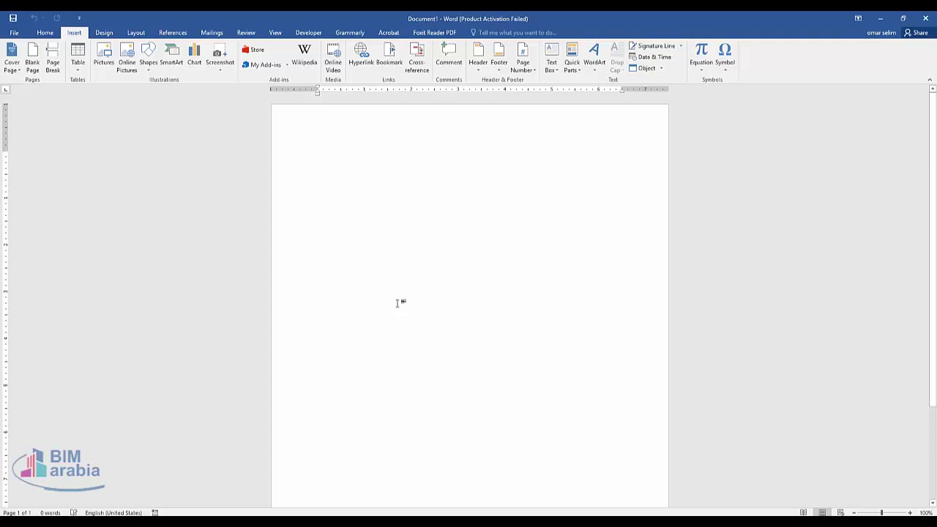
Browse the built-in cover page gallery and close it without choosing one
click(11, 62)
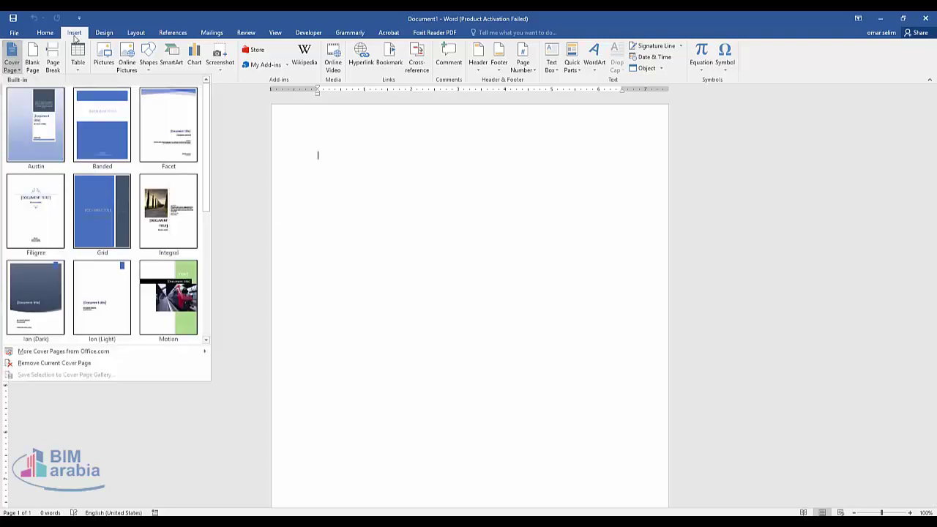
scroll(109, 289, down, 5)
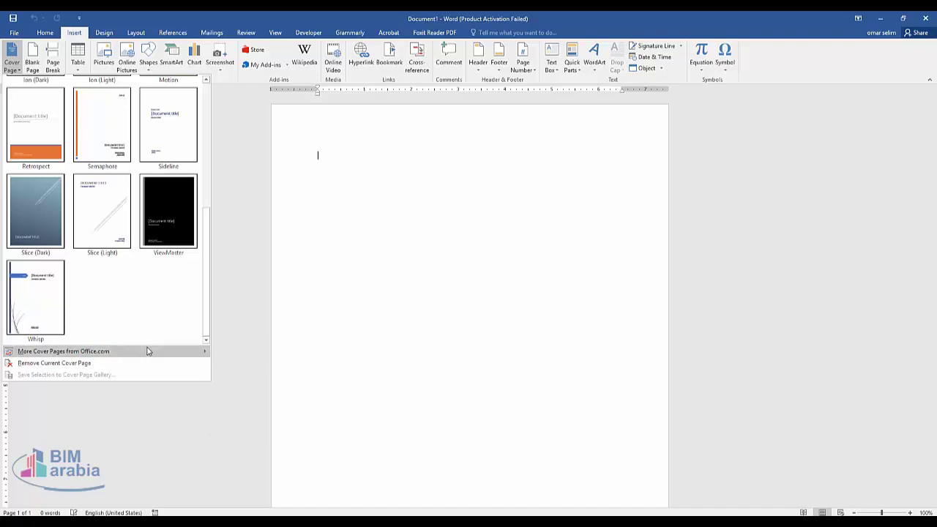
mouse_move(156, 351)
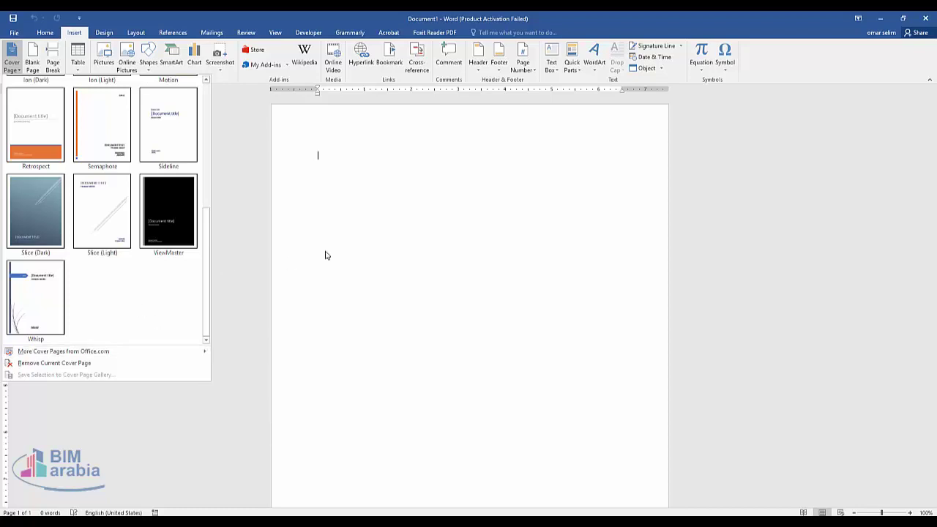
click(381, 225)
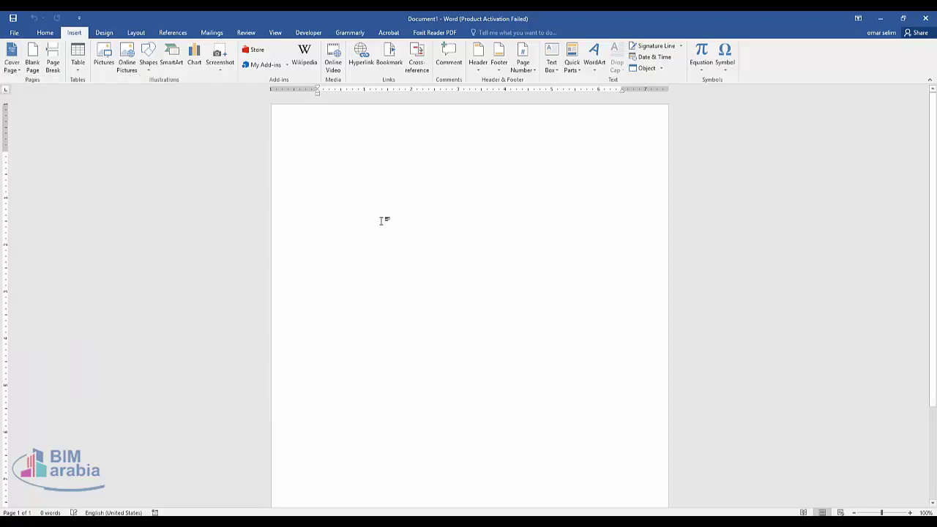
Insert a page break so a blank second page follows page 1
click(53, 58)
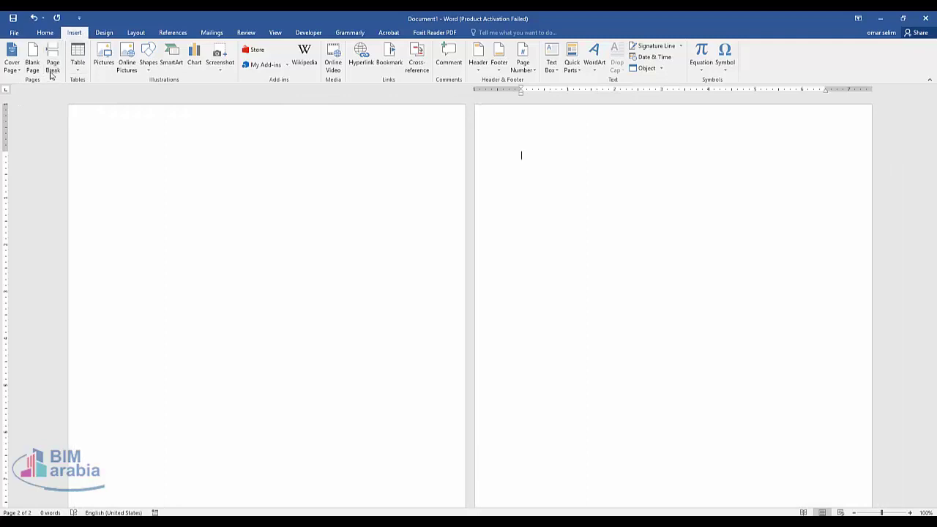
scroll(580, 313, down, 1)
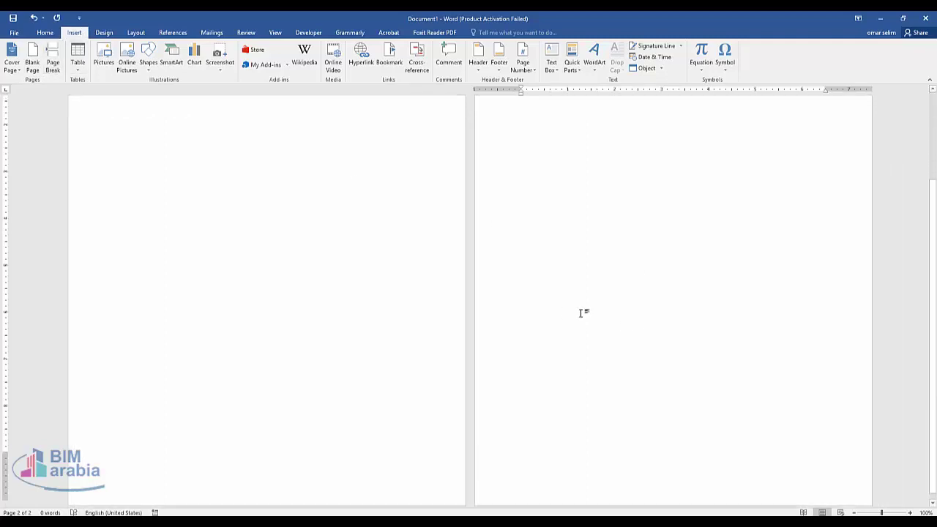
scroll(211, 397, up, 1)
click(197, 167)
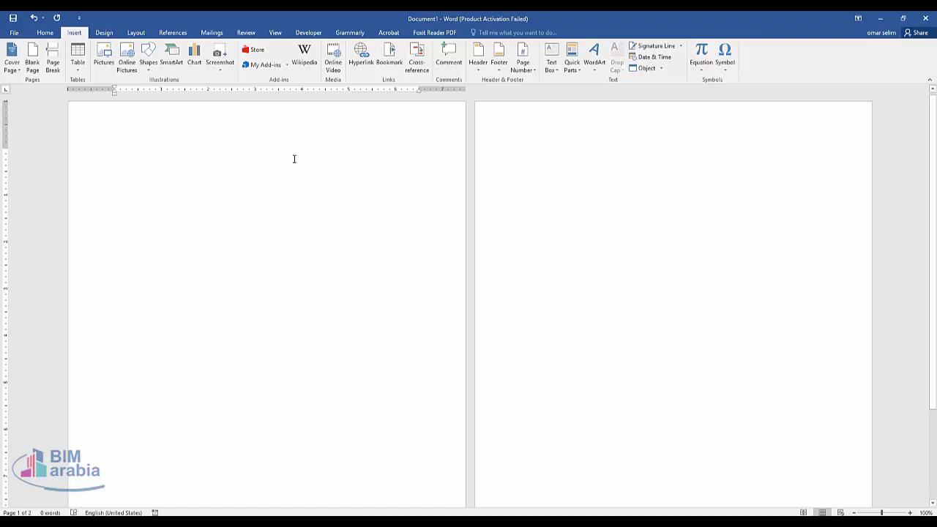
Draw a blue right triangle near the top of page 1 and reshape it
click(152, 70)
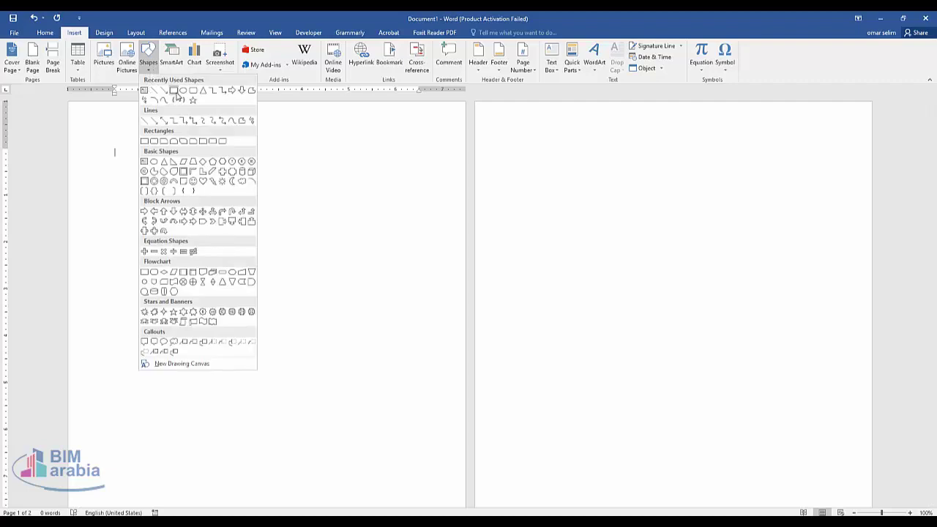
click(173, 168)
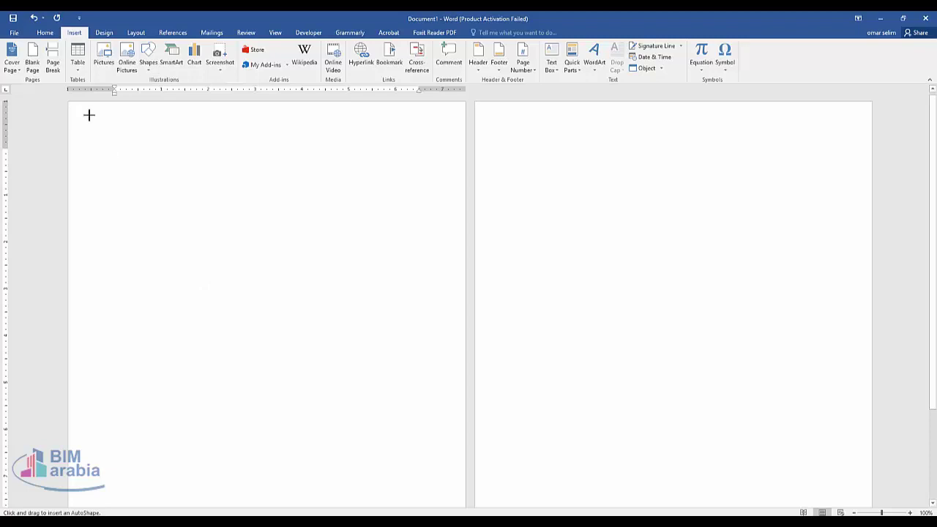
drag(88, 115, 285, 279)
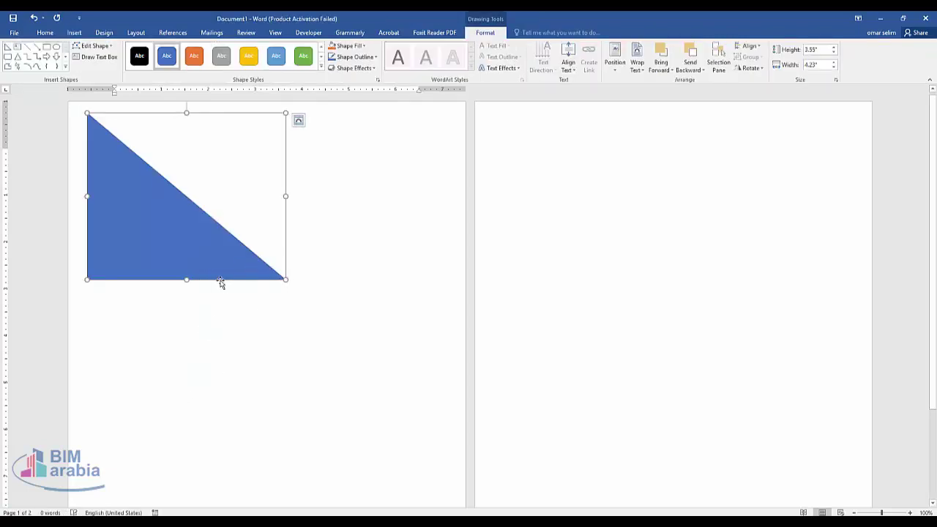
drag(284, 280, 257, 257)
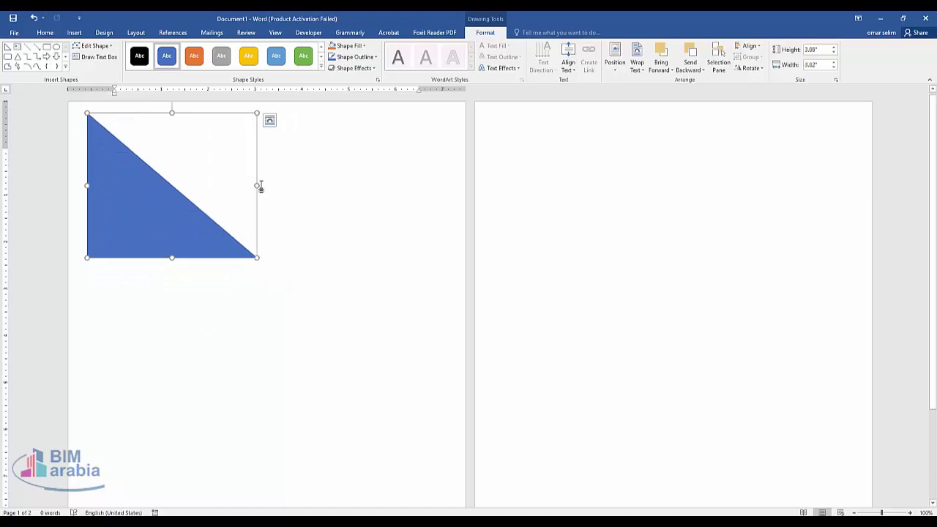
drag(292, 187, 364, 192)
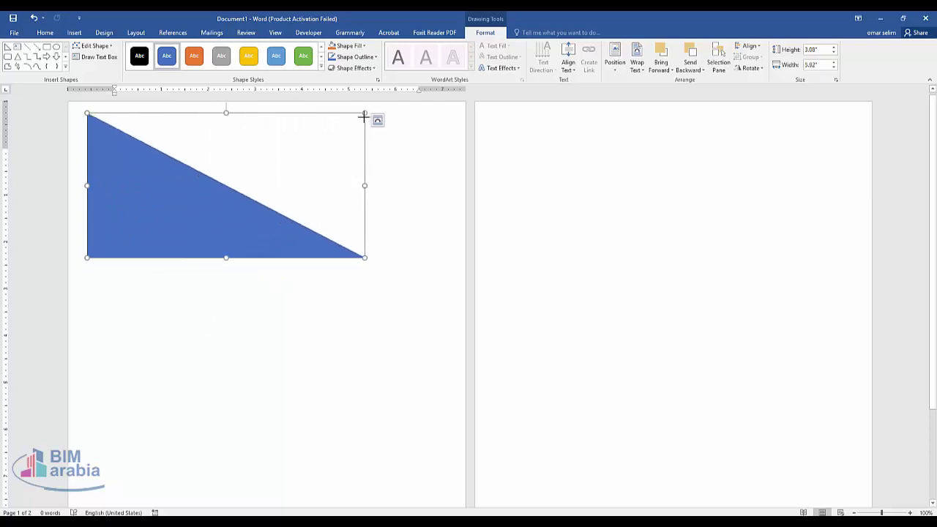
mouse_move(363, 115)
mouse_down()
mouse_move(320, 165)
mouse_move(286, 150)
mouse_up()
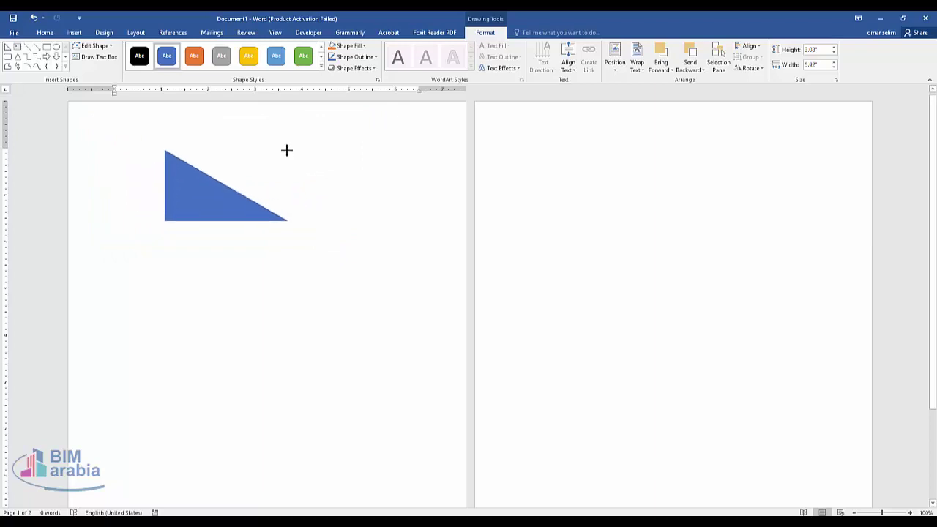
mouse_move(286, 150)
mouse_down()
mouse_move(314, 134)
mouse_move(257, 176)
mouse_up()
Rotate the triangle upright into the top-left corner, enlarged to about 3.68" by 4.24"
mouse_move(183, 165)
mouse_down()
mouse_move(128, 184)
mouse_move(123, 115)
mouse_move(213, 198)
mouse_up()
mouse_move(205, 158)
mouse_down()
mouse_move(319, 186)
mouse_move(324, 200)
mouse_up()
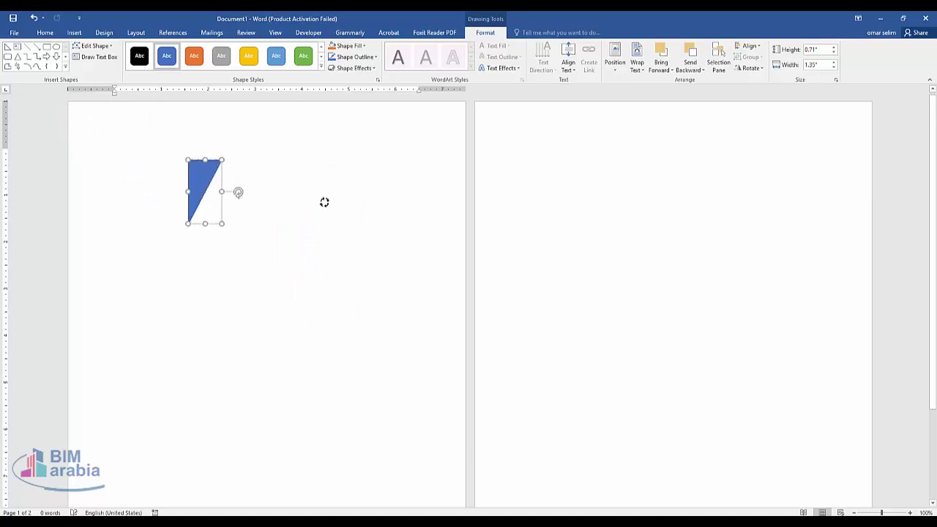
drag(191, 174, 82, 119)
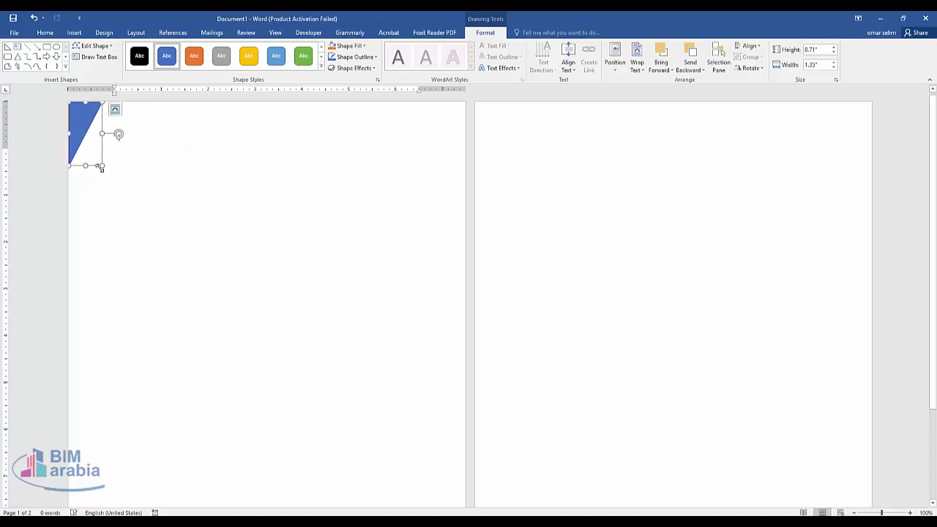
drag(105, 164, 240, 300)
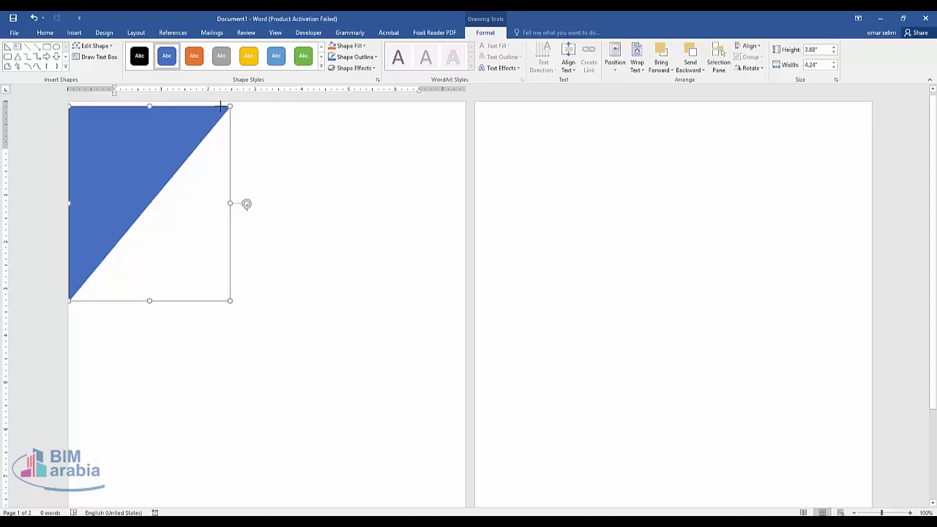
mouse_move(238, 104)
mouse_down()
mouse_move(160, 100)
mouse_move(191, 104)
mouse_up()
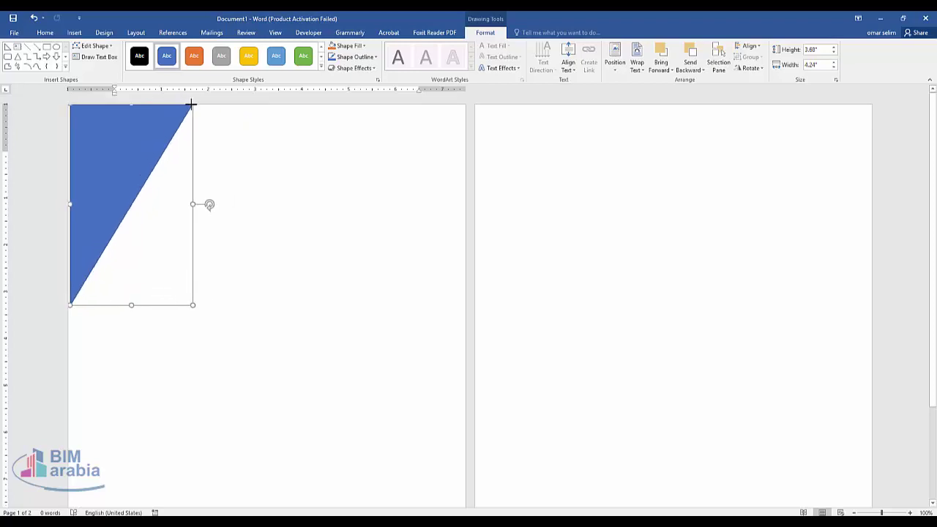
click(278, 143)
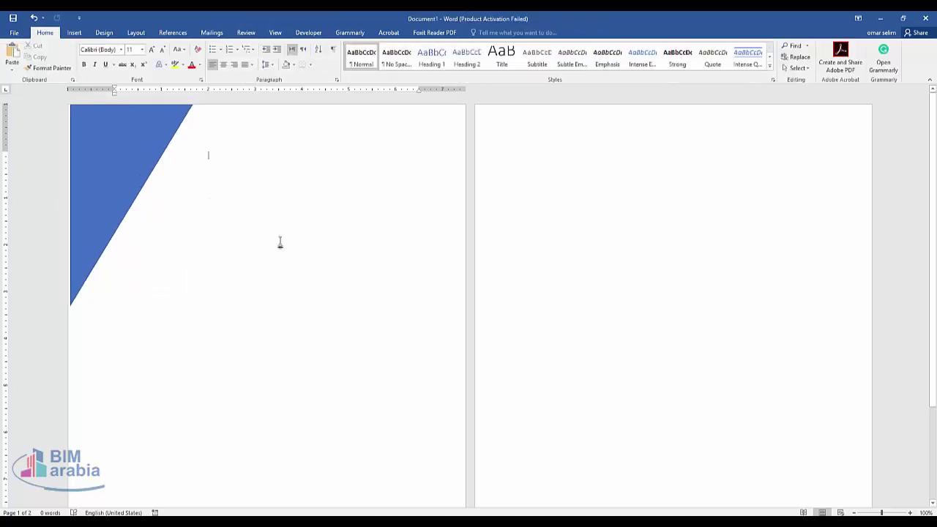
Insert photo IMG_7022.JPG, shrink it to 4.05" by 5.41", and place it over the triangle
click(75, 34)
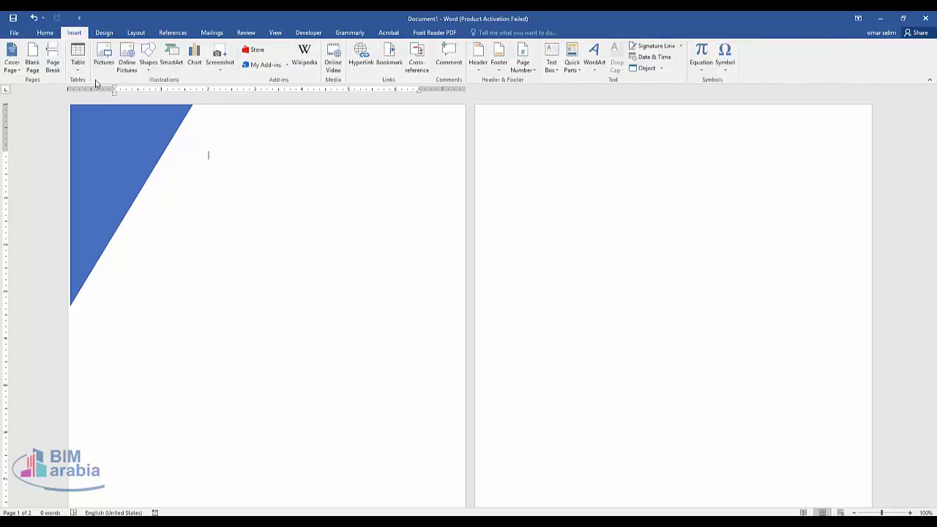
click(104, 58)
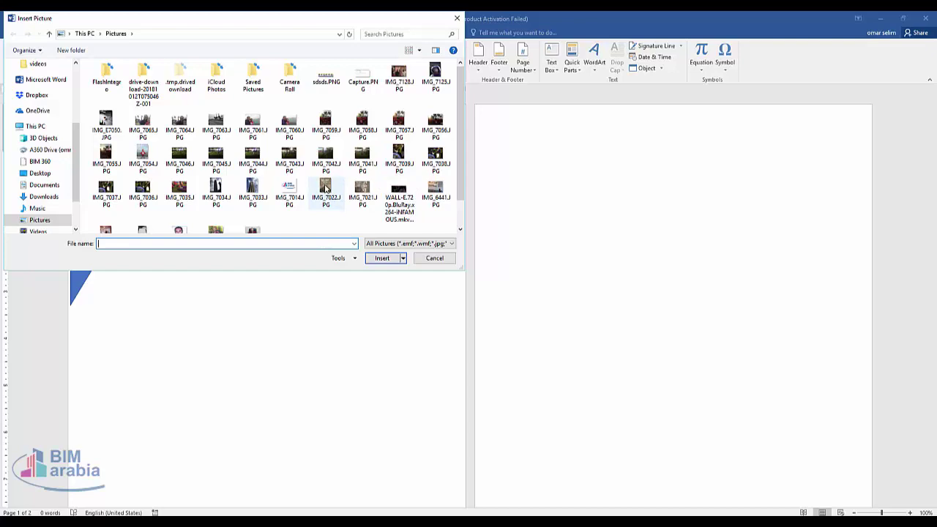
click(326, 189)
click(381, 257)
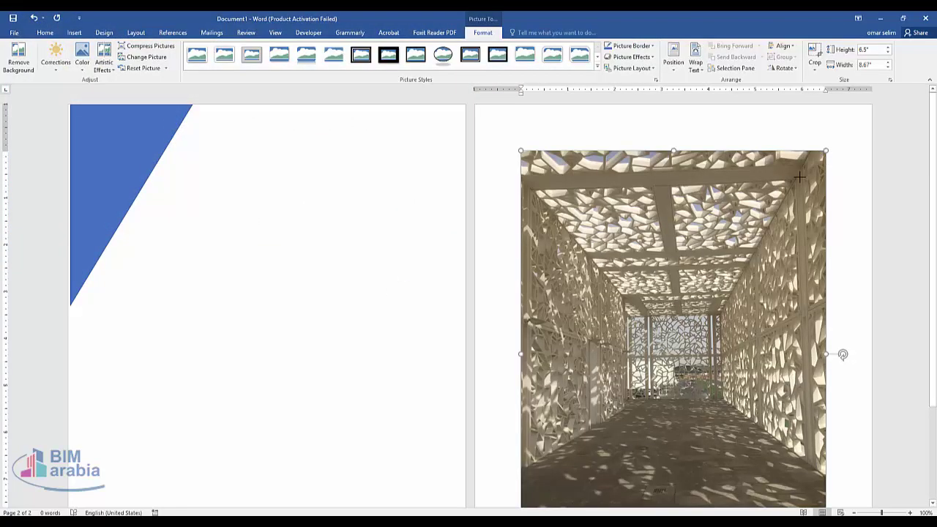
mouse_move(825, 151)
mouse_down()
mouse_move(609, 302)
mouse_move(573, 296)
mouse_up()
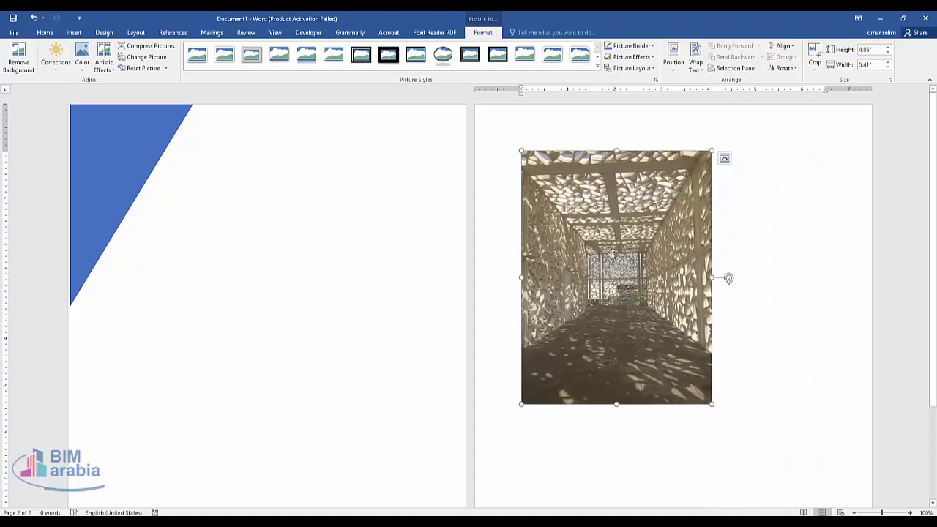
drag(612, 255, 206, 256)
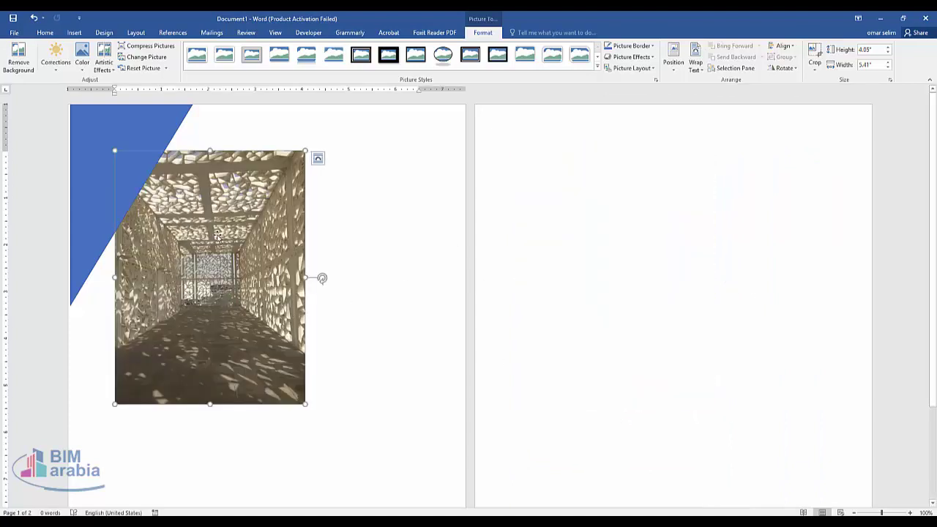
scroll(410, 223, down, 3)
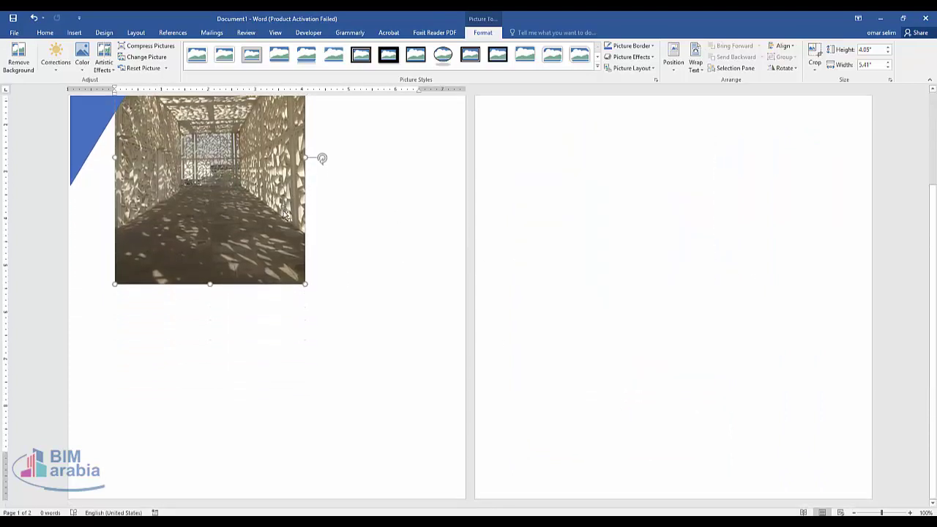
ctrl+scroll(286, 215, down, 3)
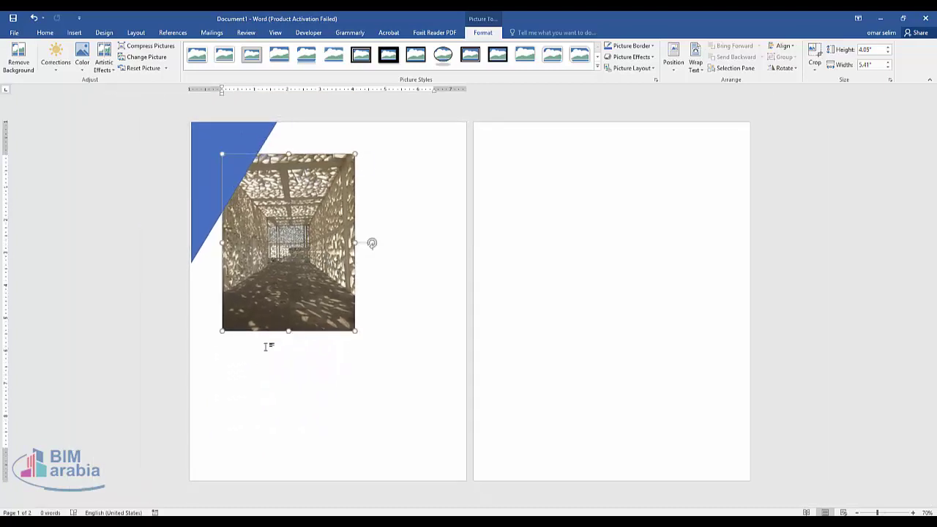
Set the corridor photo to Tight text wrapping and nudge it down and left
right_click(328, 214)
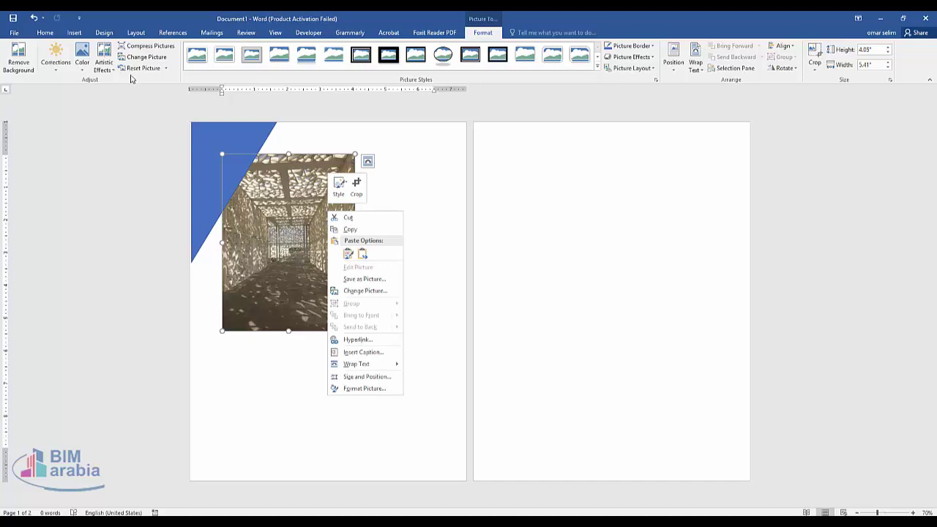
click(258, 58)
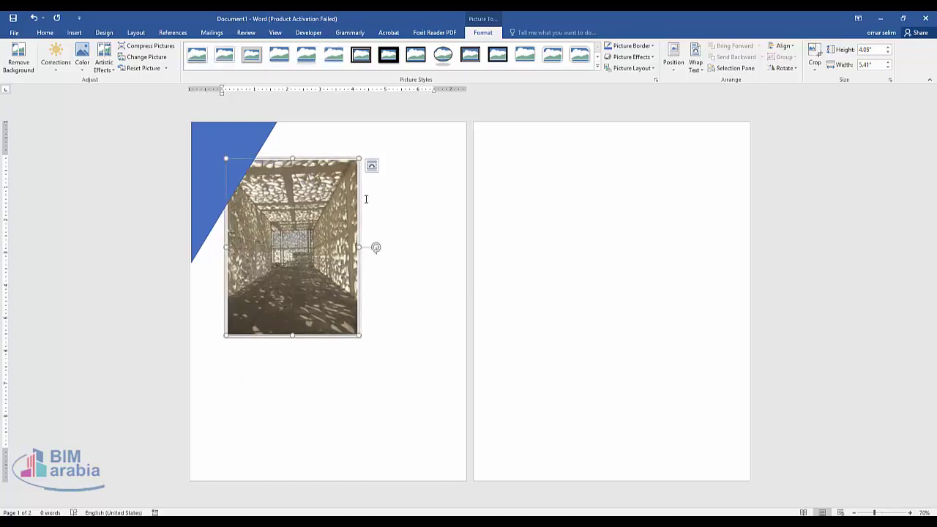
click(652, 46)
click(651, 57)
click(652, 57)
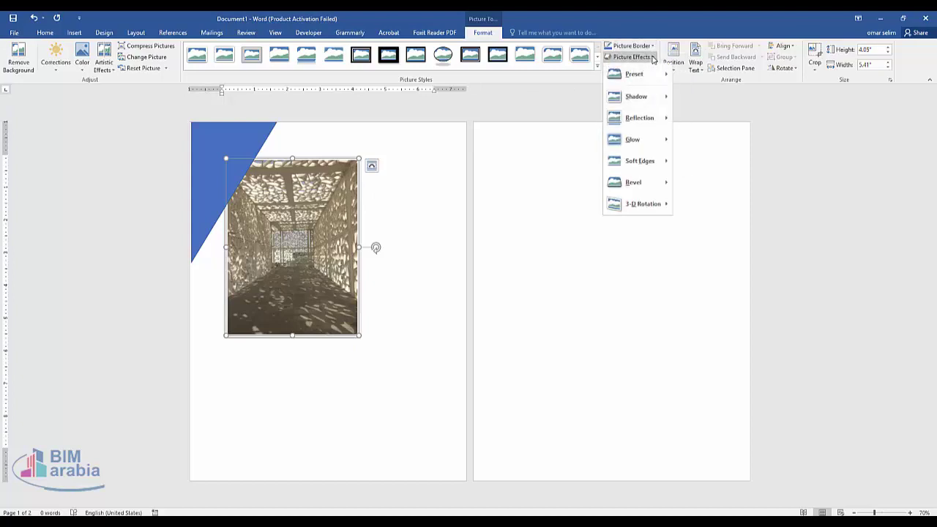
click(658, 30)
click(695, 58)
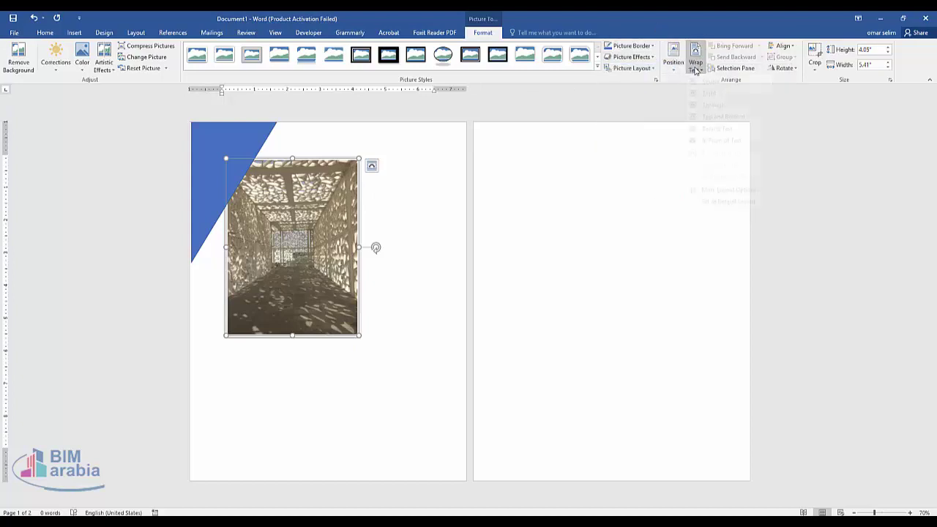
click(723, 106)
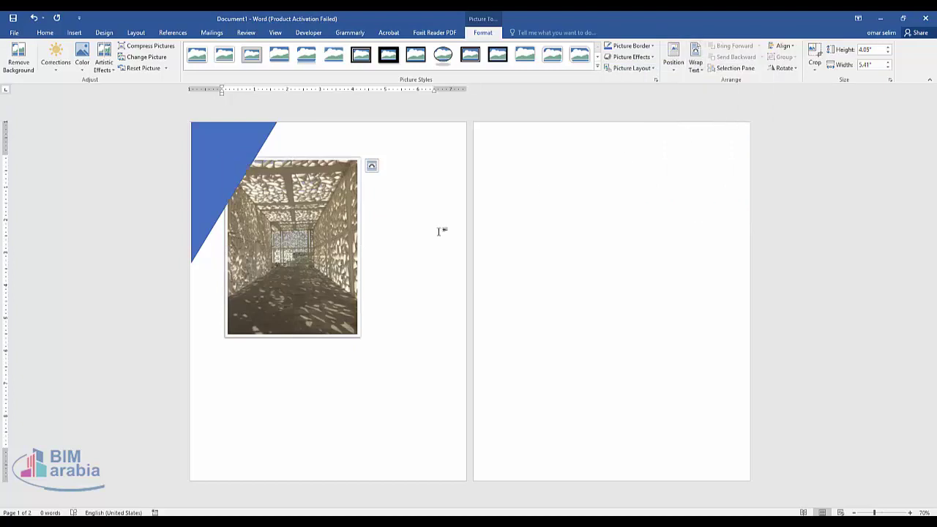
mouse_move(318, 267)
mouse_down()
mouse_move(285, 373)
mouse_move(235, 357)
mouse_up()
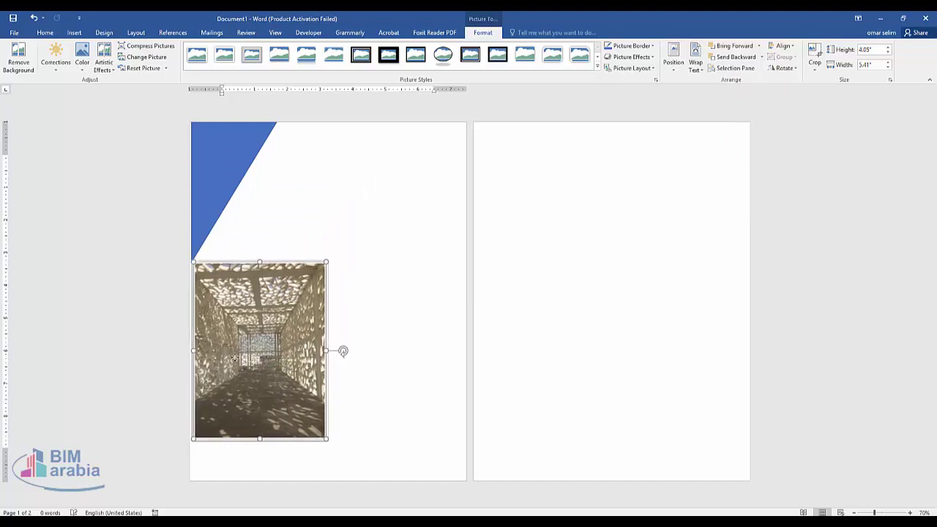
Put the photo Behind Text at the page bottom, enlarged to 6.16" by 8.22"
click(695, 62)
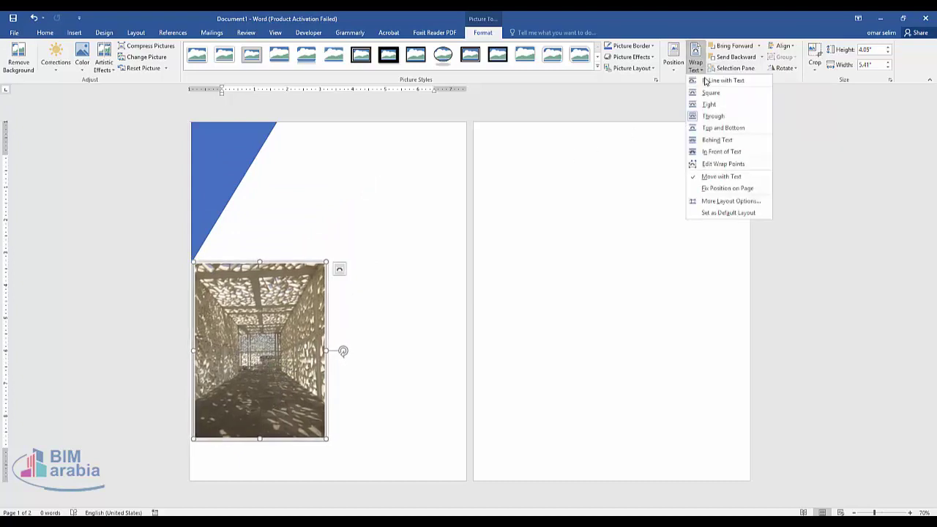
click(726, 140)
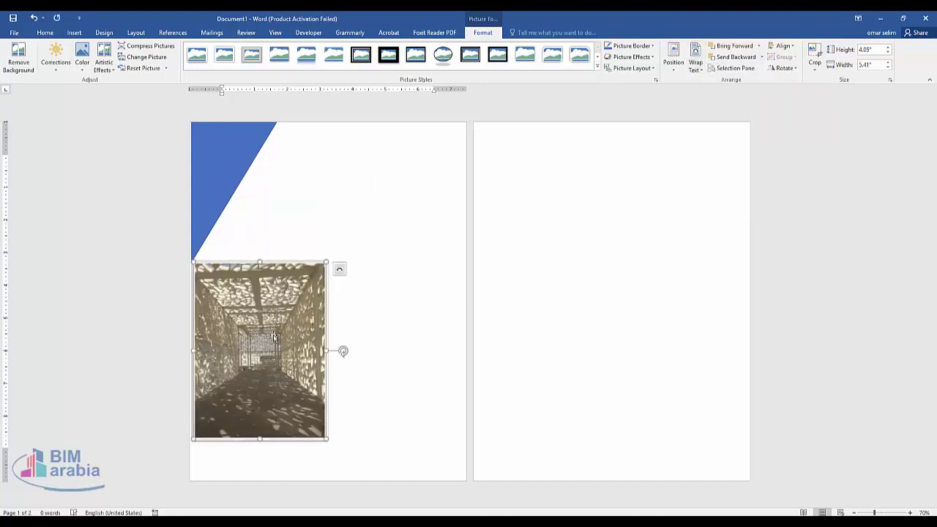
drag(274, 337, 272, 356)
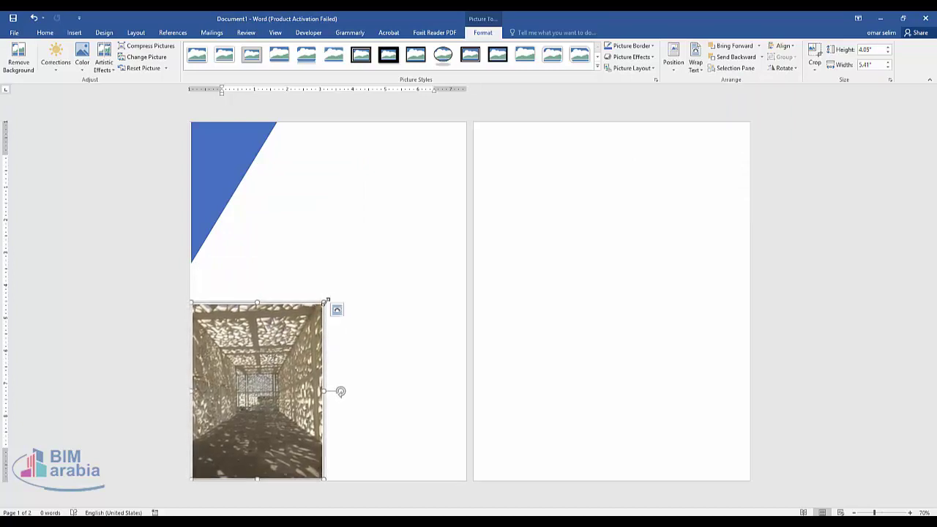
drag(326, 301, 359, 210)
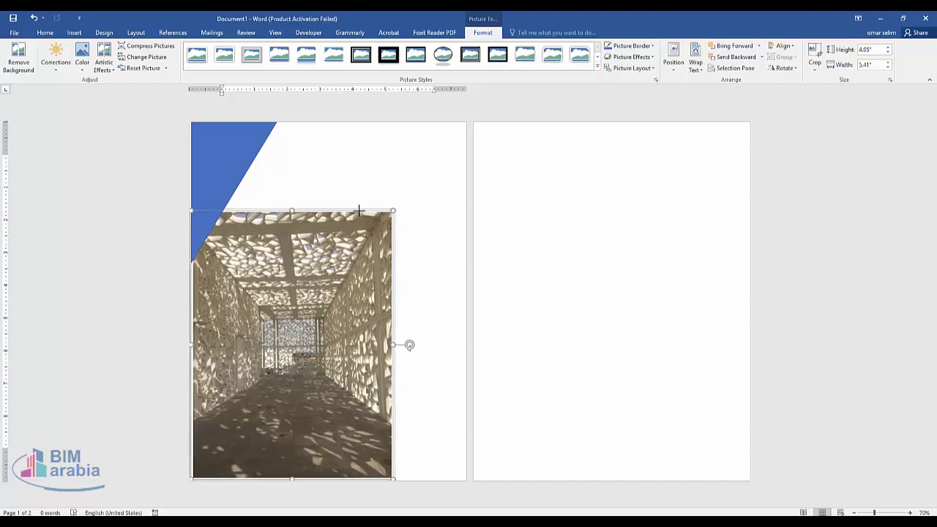
click(589, 146)
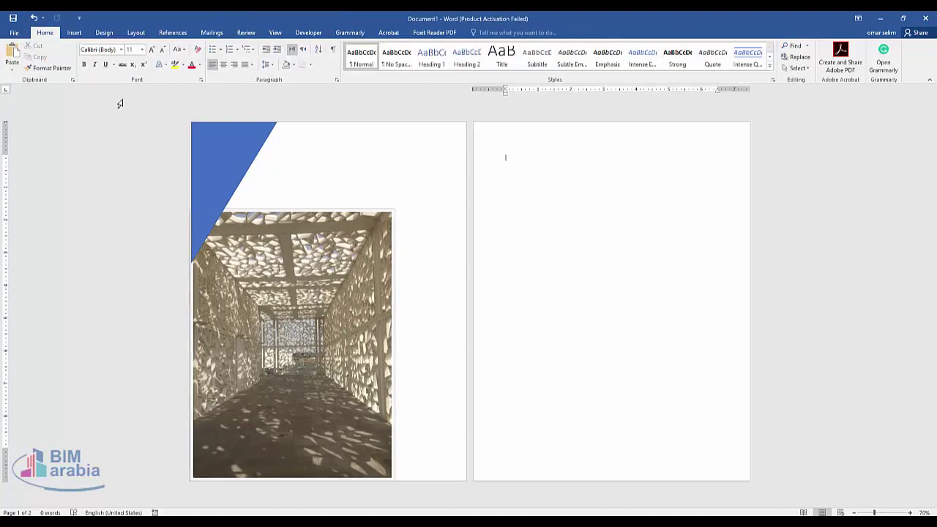
Draw a blue parallelogram at the top right of page 1
click(230, 147)
click(74, 32)
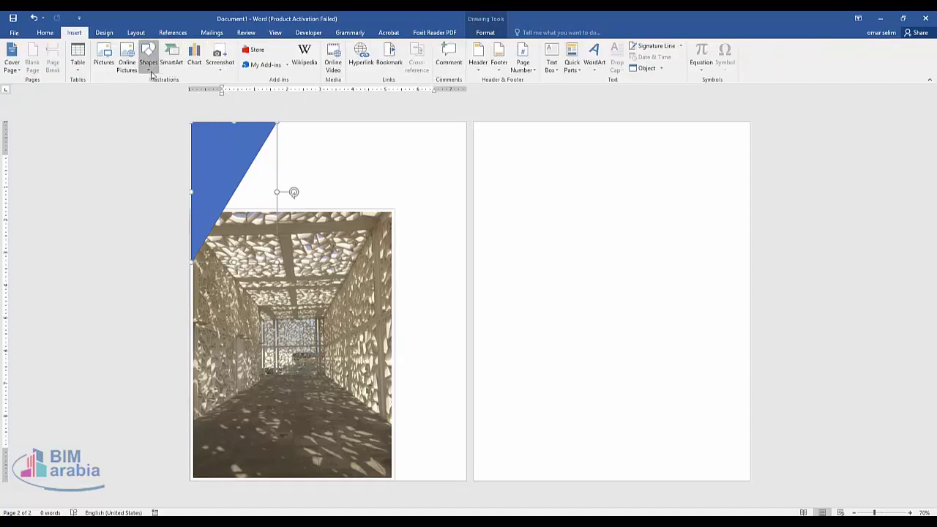
click(148, 58)
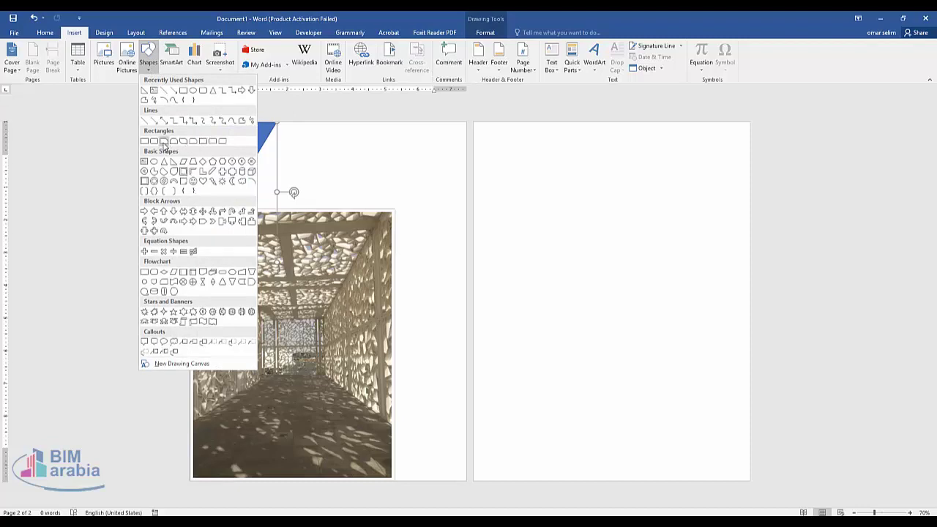
click(182, 162)
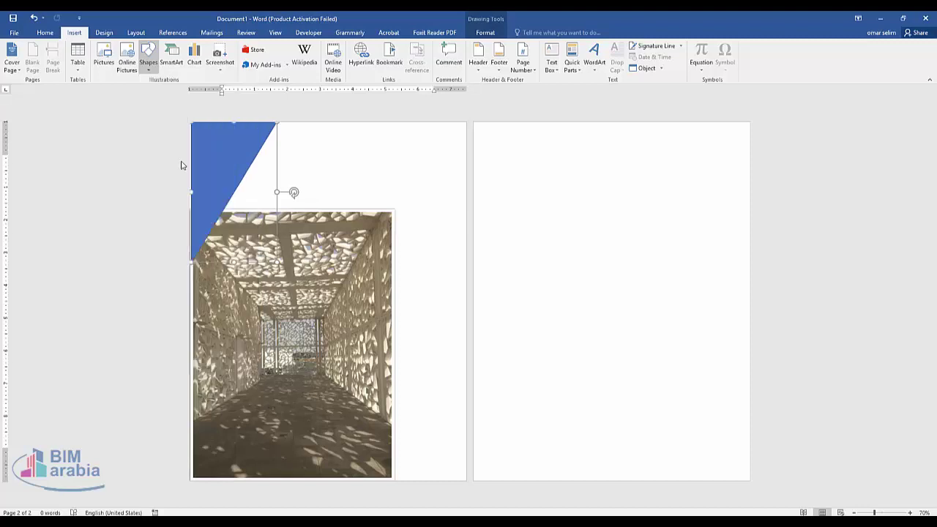
drag(316, 134, 495, 190)
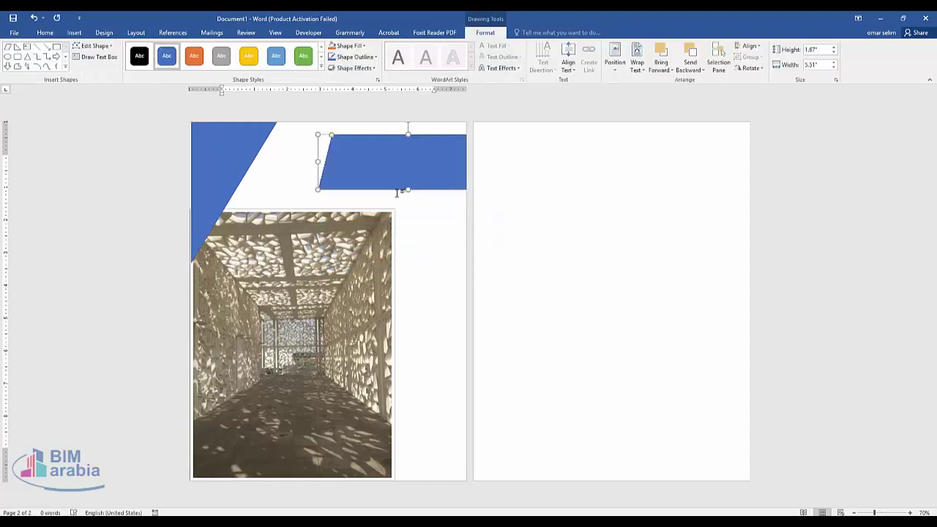
mouse_move(390, 168)
mouse_down()
mouse_move(359, 155)
mouse_move(378, 269)
mouse_up()
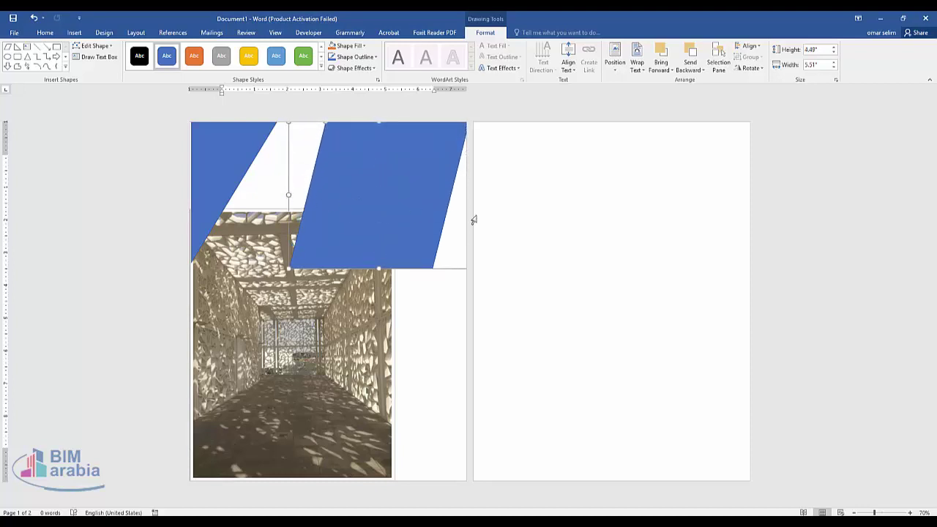
drag(380, 209, 415, 204)
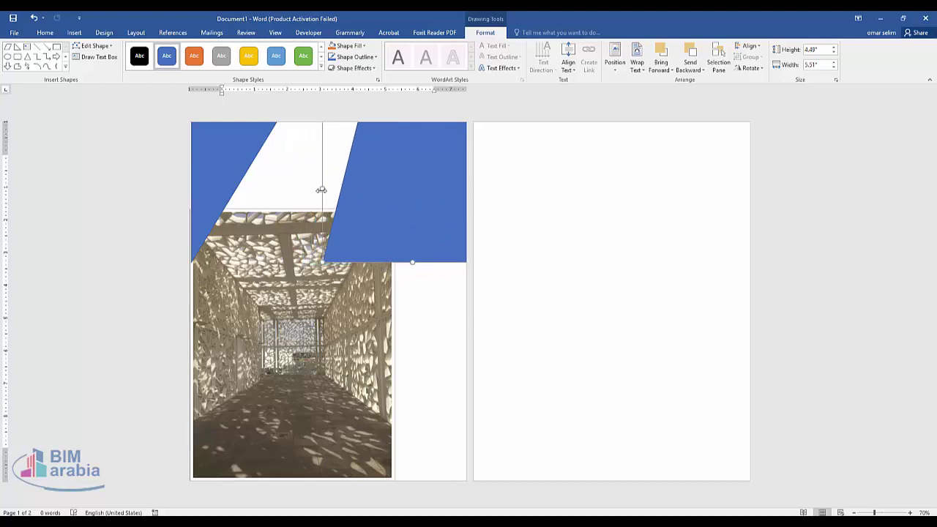
Widen the parallelogram to 2.61" by 7.63" and stretch the triangle down the photo's left side
drag(319, 189, 249, 191)
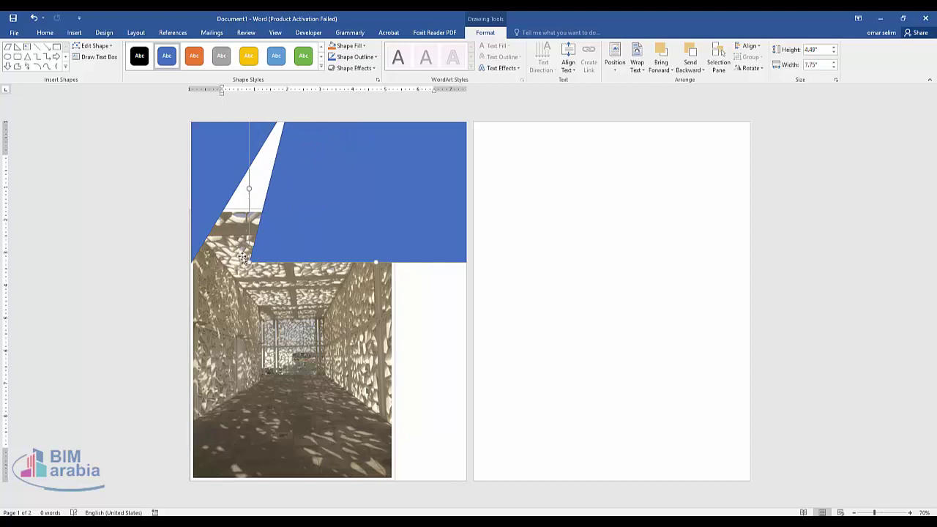
mouse_move(249, 260)
mouse_down()
mouse_move(201, 252)
mouse_move(261, 248)
mouse_up()
click(210, 257)
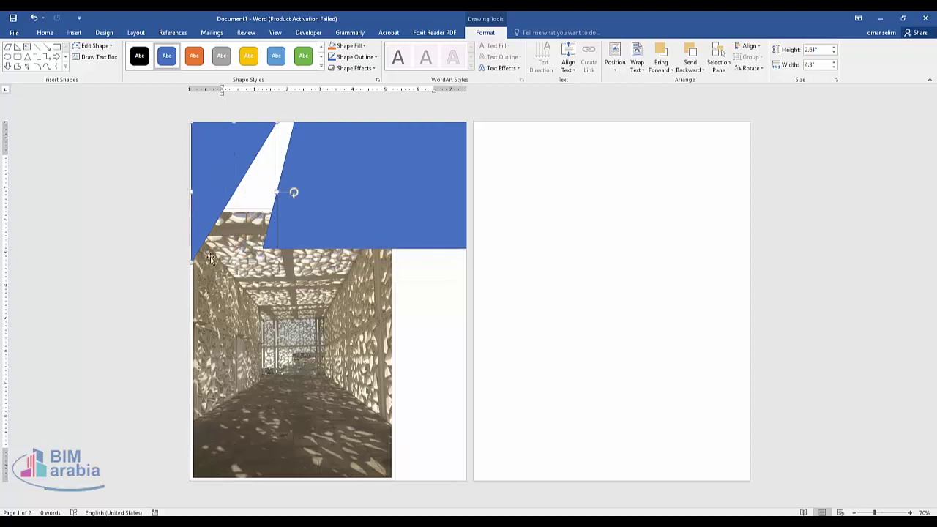
drag(232, 263, 251, 371)
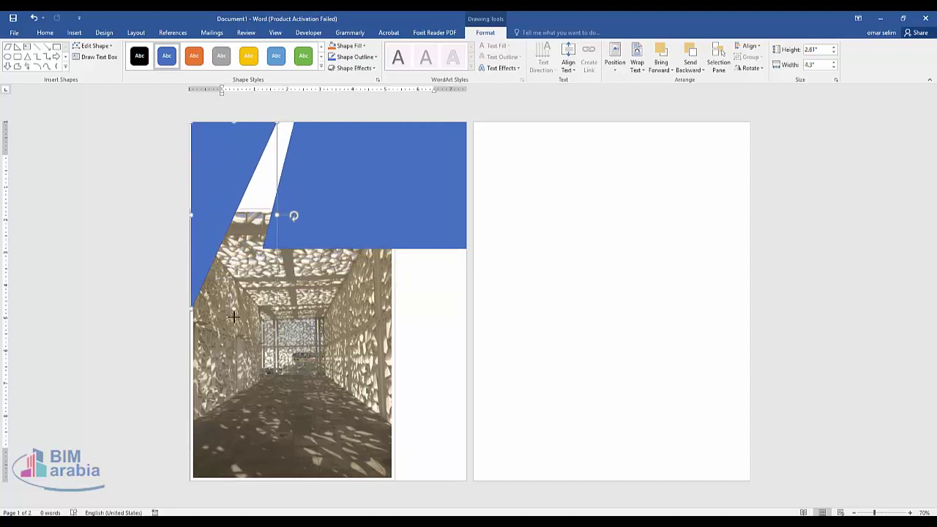
click(355, 372)
Draw a 3.25" by 1.78" blue parallelogram over the photo's lower-right edge
click(429, 330)
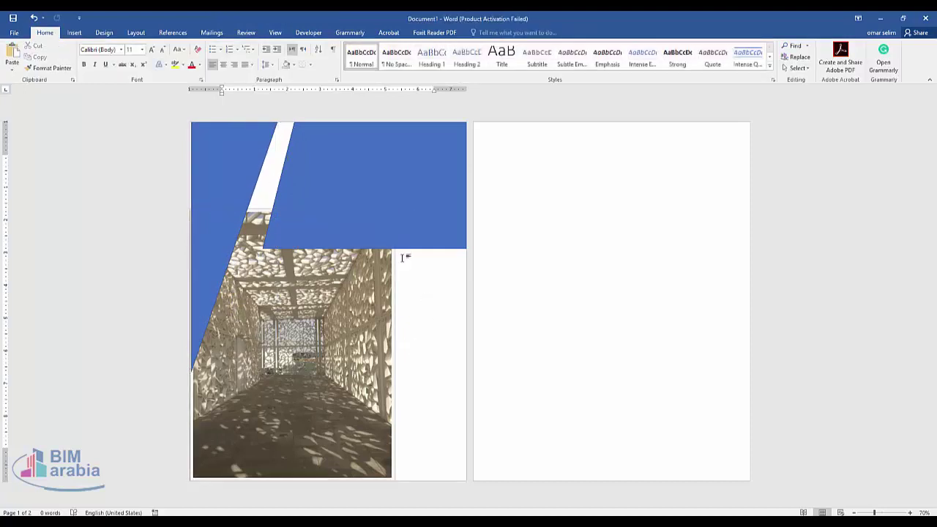
click(74, 34)
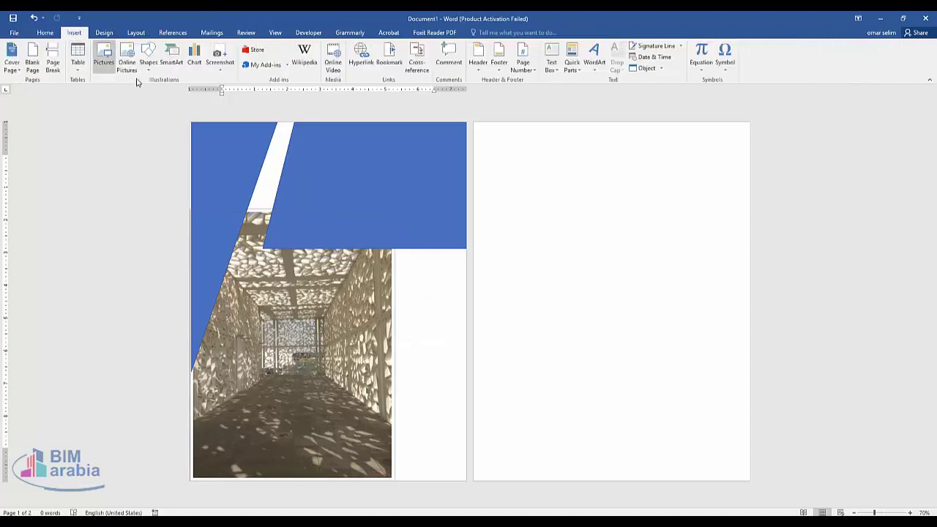
click(148, 58)
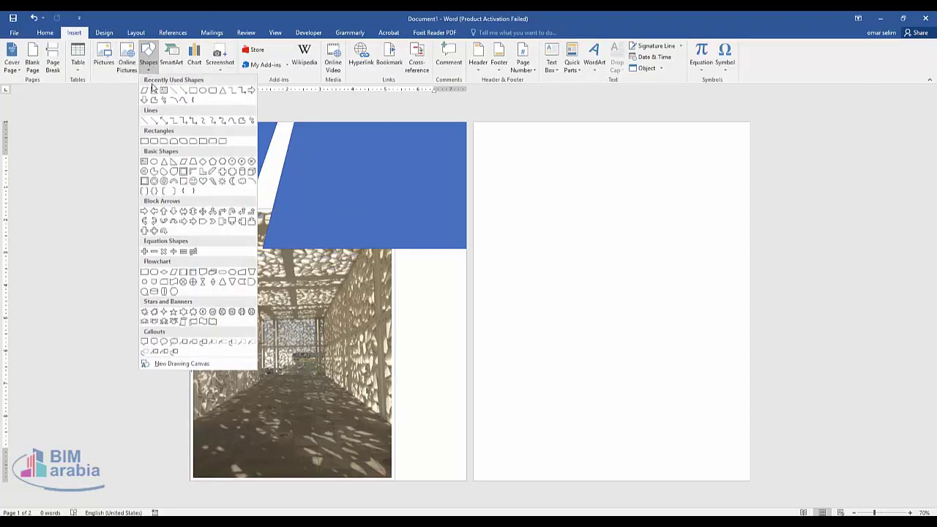
click(145, 91)
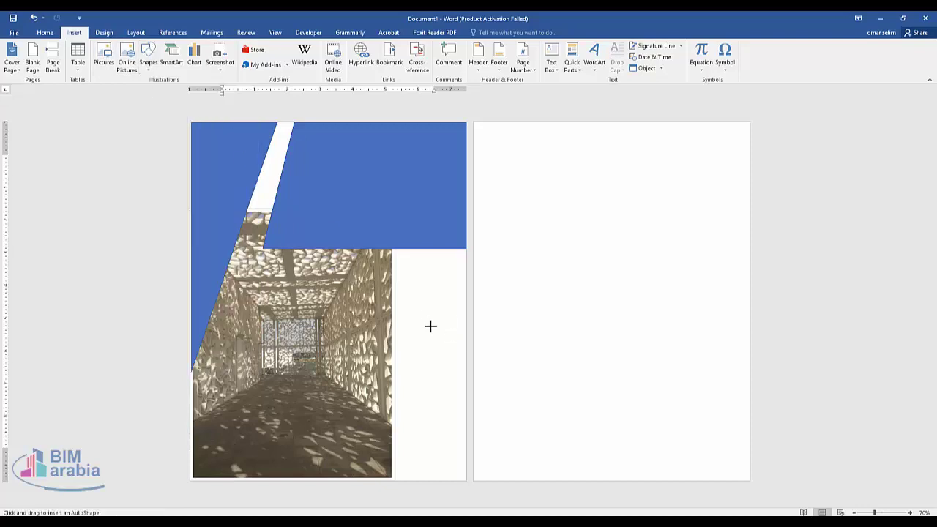
drag(430, 326, 311, 416)
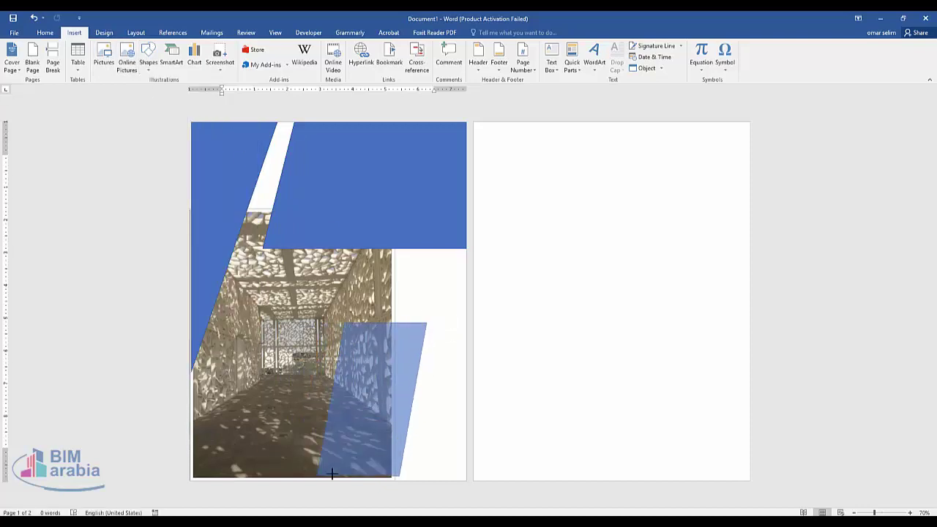
drag(296, 432, 367, 429)
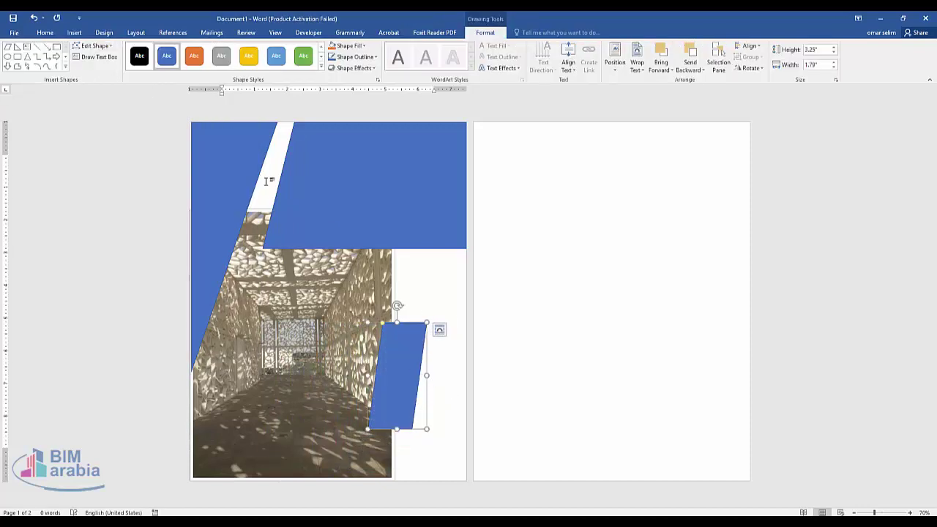
Make the new shape white and lay it as a slanted band across the blue area
click(321, 69)
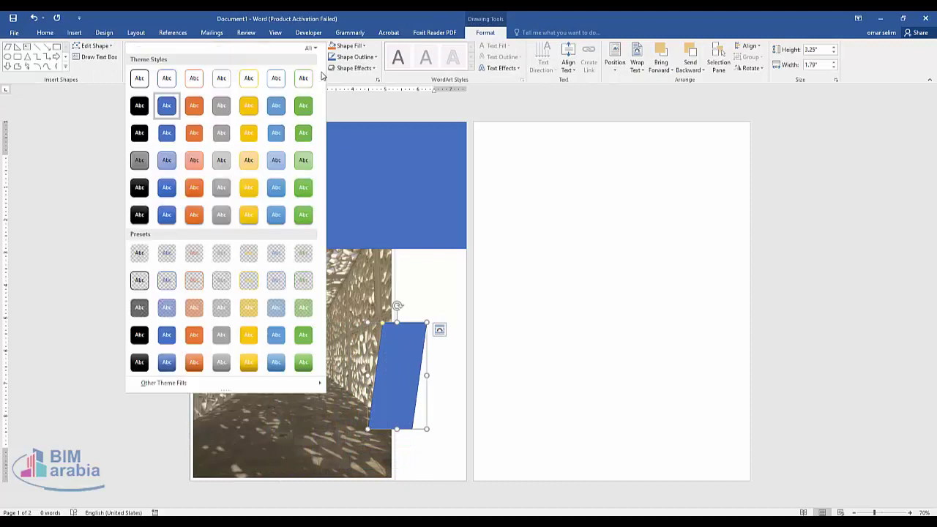
click(145, 87)
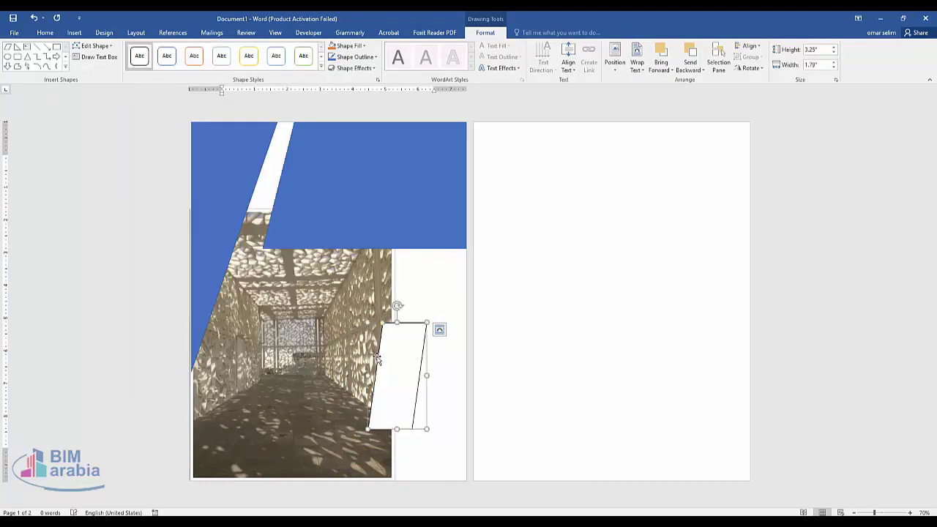
drag(393, 398, 278, 191)
mouse_move(278, 227)
mouse_down()
mouse_move(230, 415)
mouse_move(258, 382)
mouse_up()
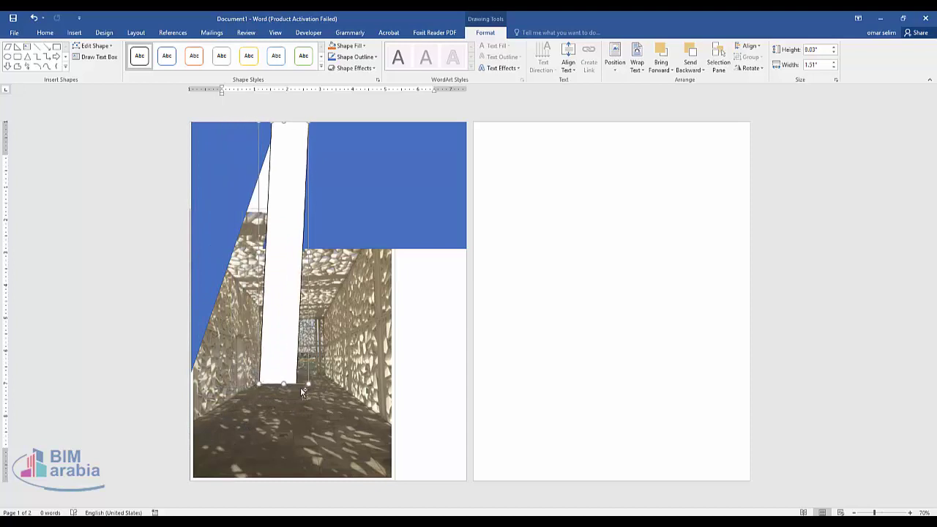
drag(284, 245, 284, 275)
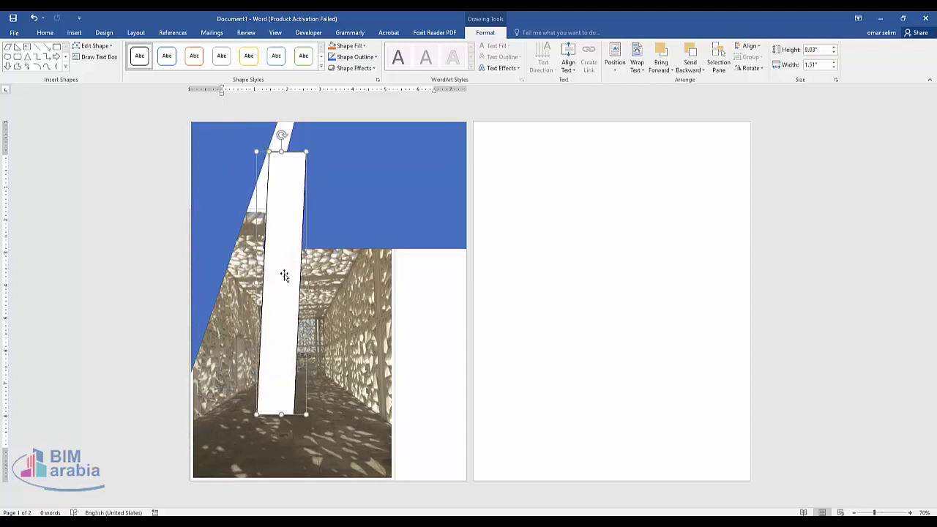
drag(284, 134, 336, 141)
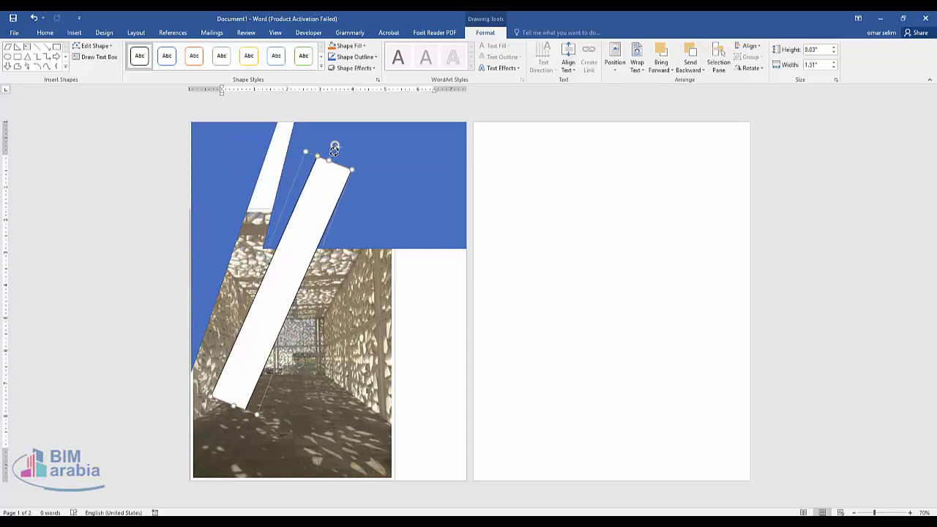
mouse_move(272, 299)
mouse_down()
mouse_move(227, 245)
mouse_move(290, 247)
mouse_up()
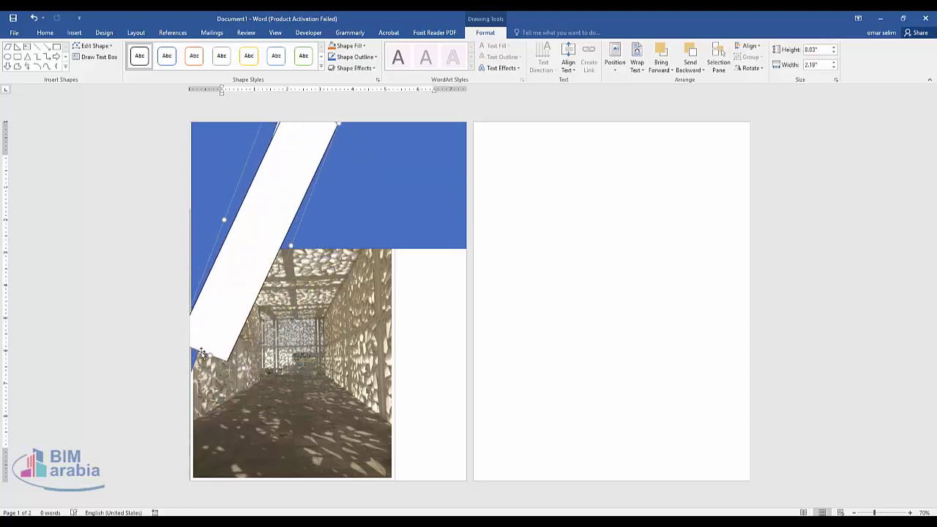
Stretch the white strip to the lower left and narrow it to 2.03" wide
drag(213, 356, 183, 392)
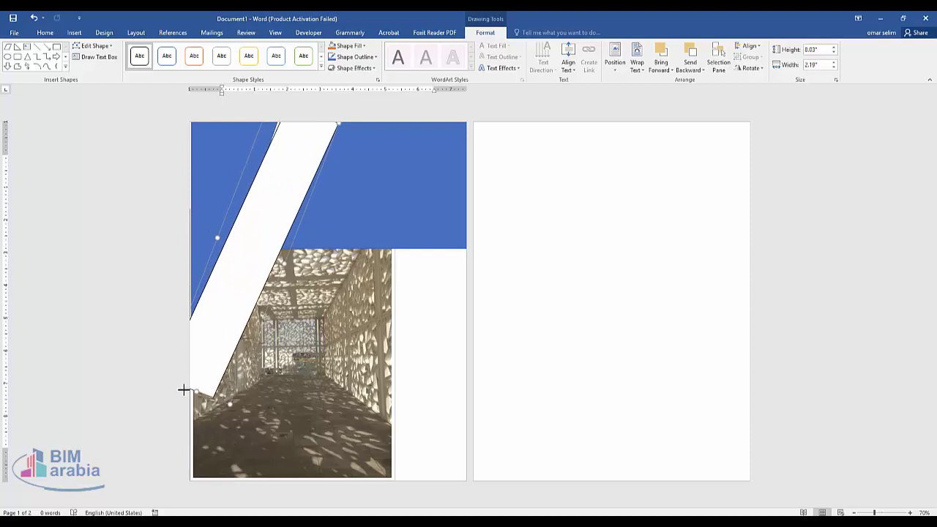
drag(232, 320, 227, 318)
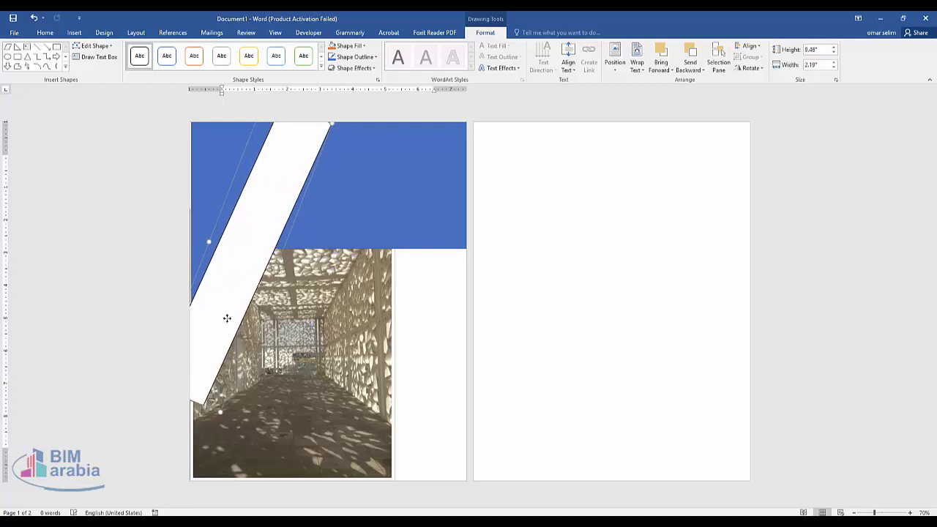
click(447, 366)
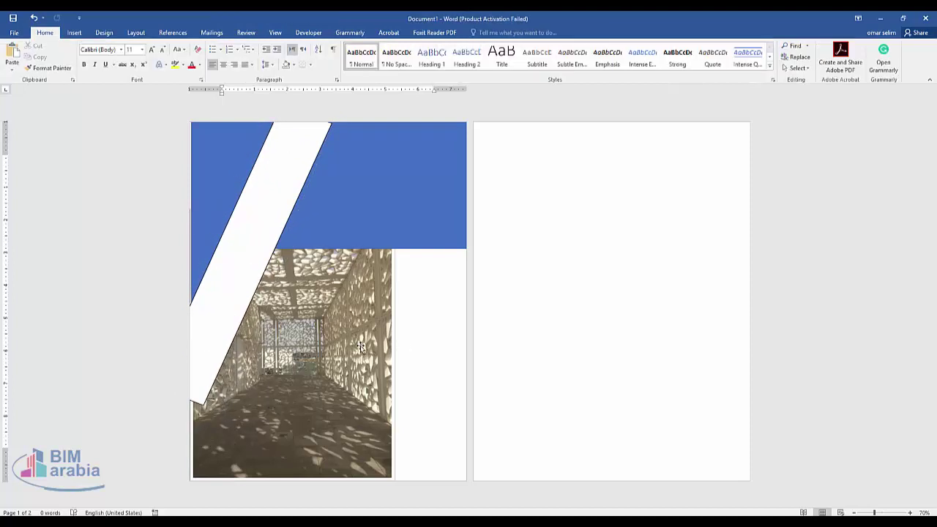
click(284, 261)
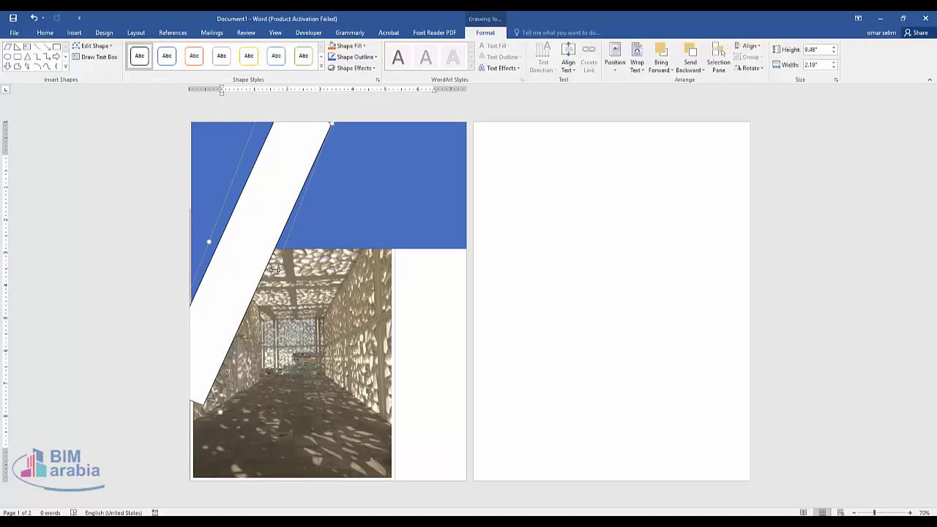
drag(273, 268, 269, 268)
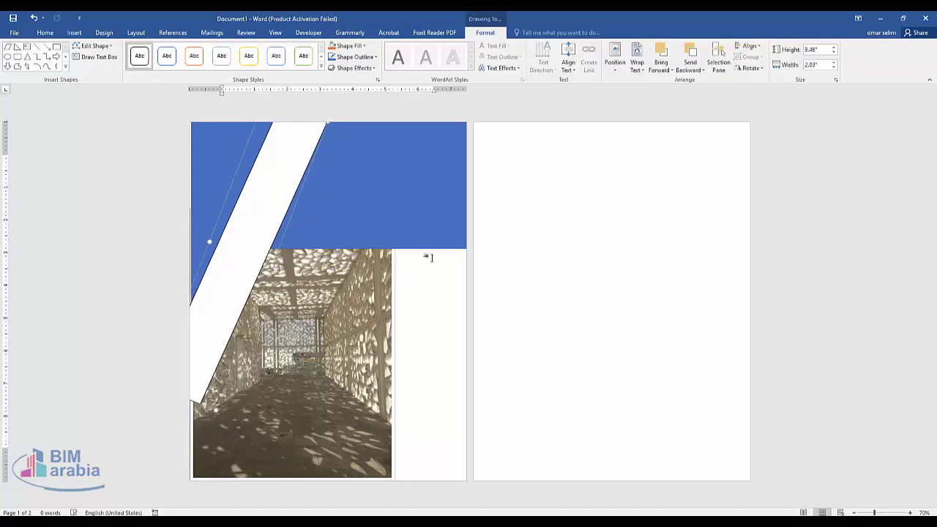
click(455, 294)
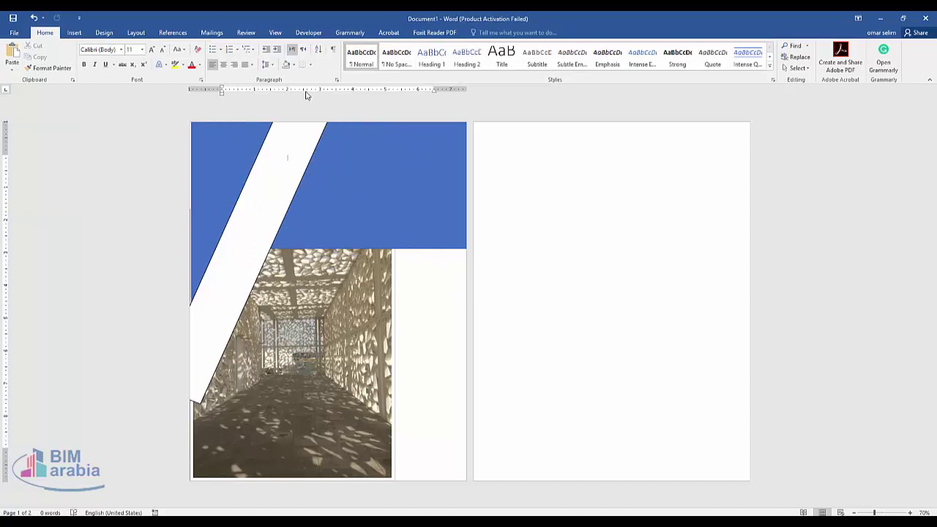
Insert the Austin Quote text box onto the blue block and select its text
click(73, 33)
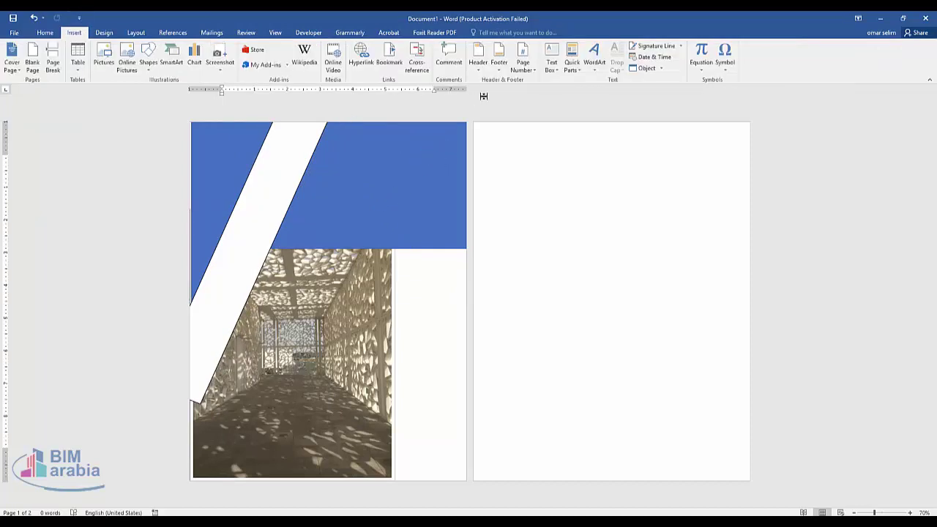
click(550, 68)
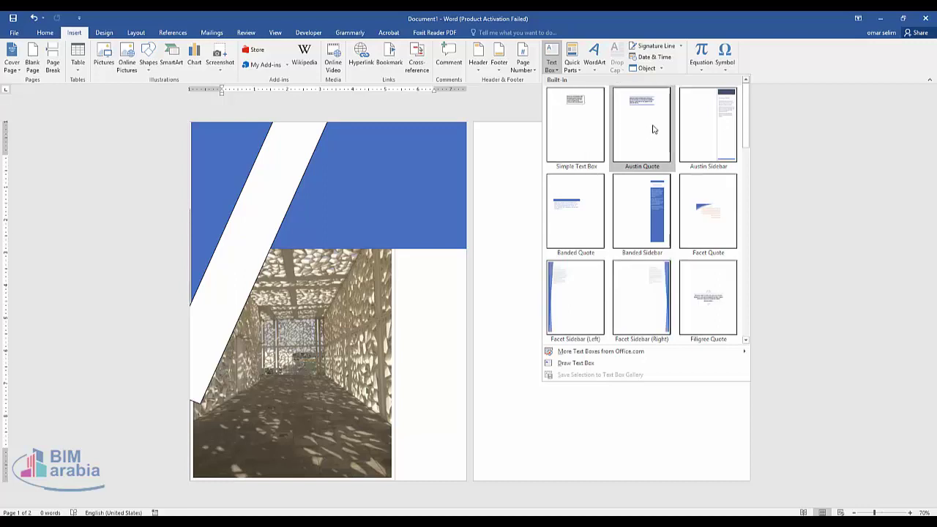
click(575, 359)
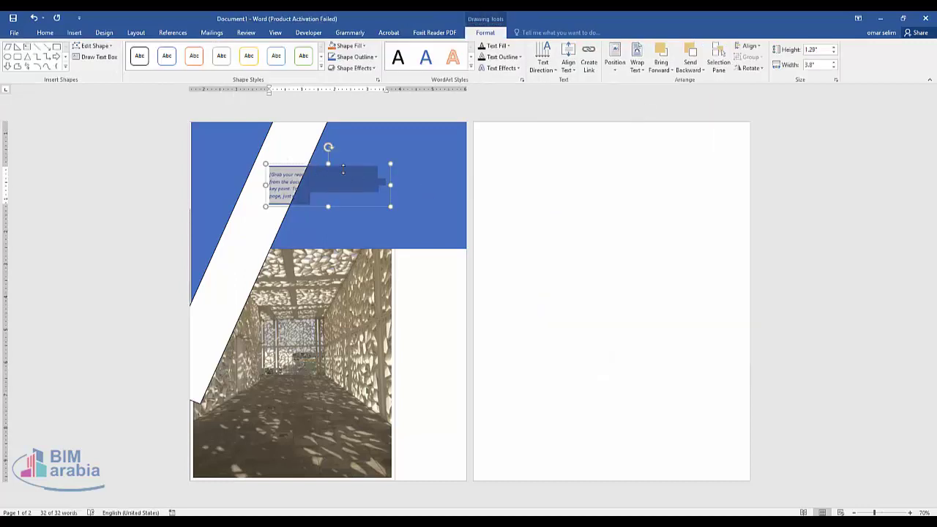
key(Delete)
drag(342, 169, 398, 173)
triple_click(356, 181)
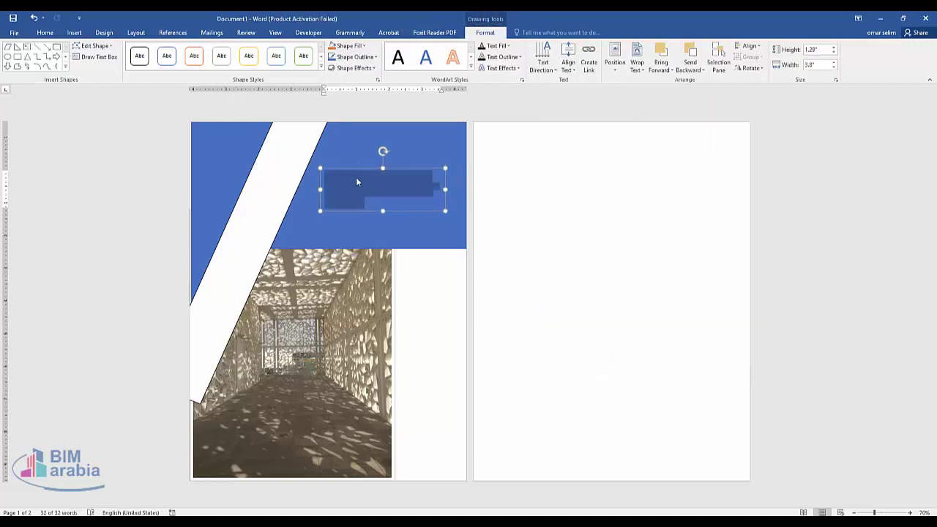
Make the quote text white and make the box taller
click(23, 36)
click(24, 31)
click(45, 33)
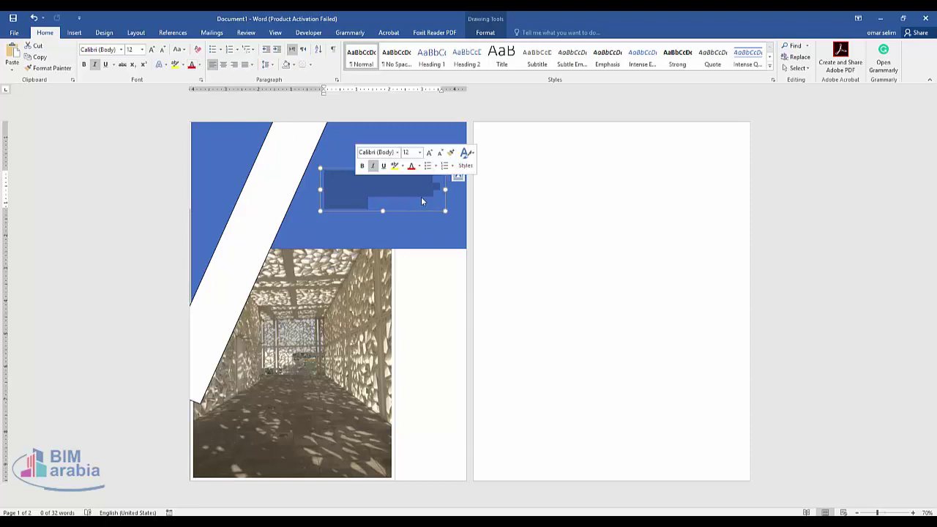
click(191, 64)
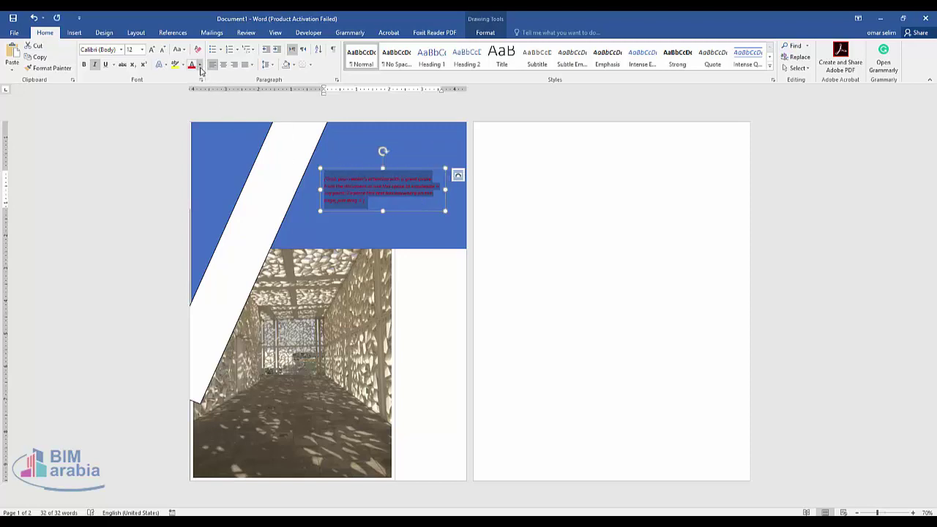
click(199, 65)
click(193, 99)
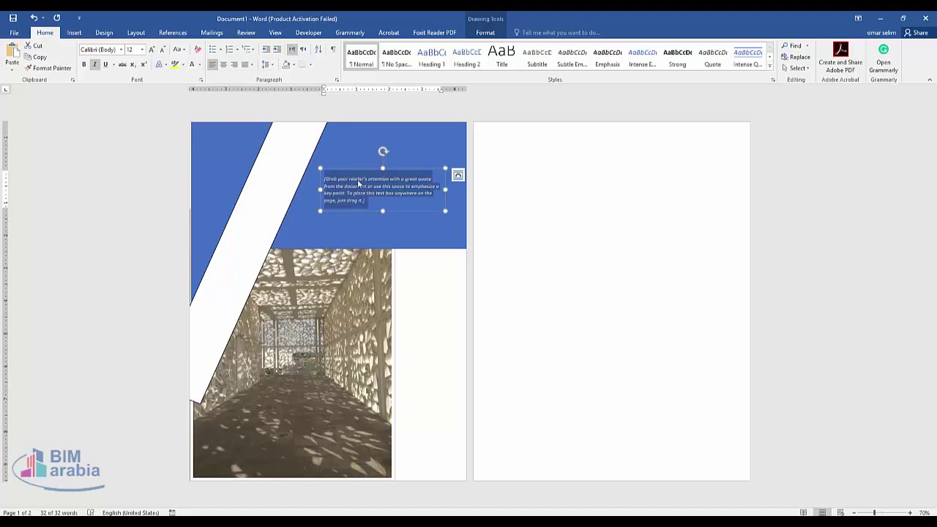
drag(382, 211, 382, 234)
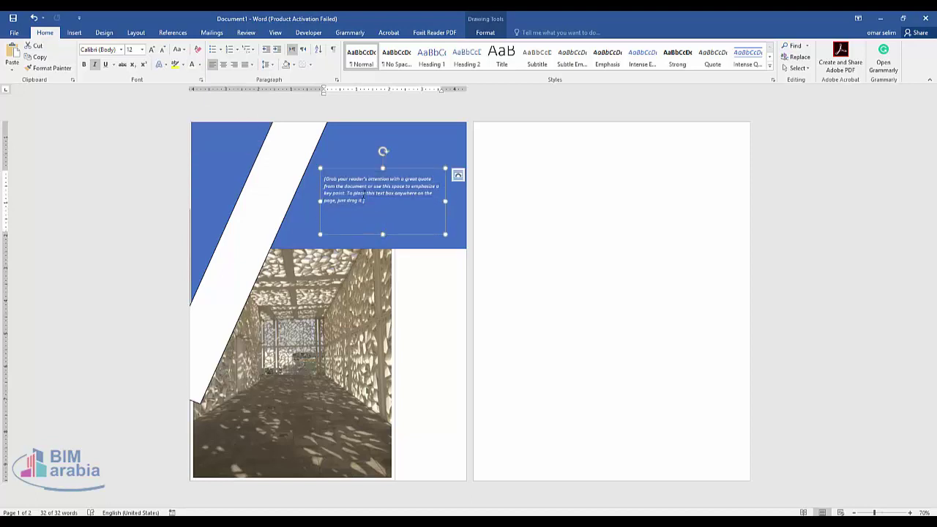
Set the quote text to 28 pt, then shrink it back to 11 pt
click(142, 49)
click(131, 172)
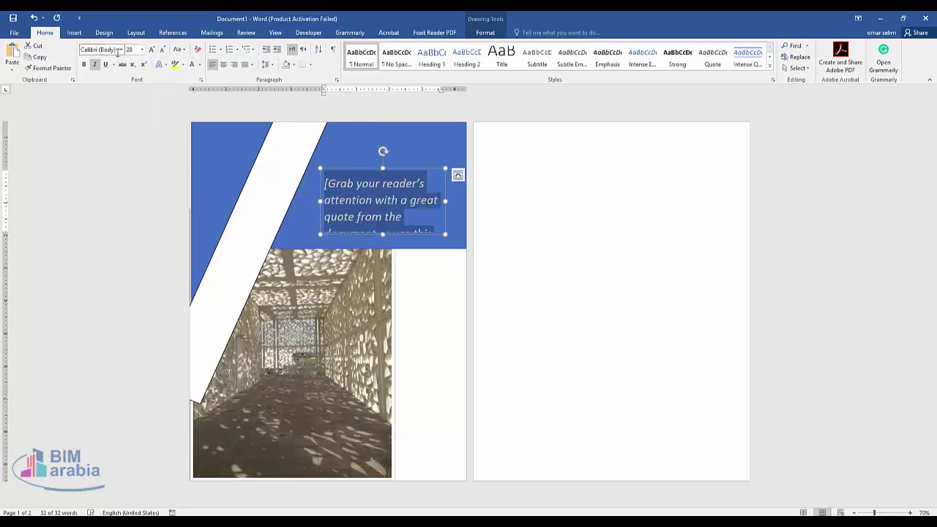
click(162, 50)
click(162, 50)
click(162, 50)
click(162, 49)
click(162, 49)
click(163, 49)
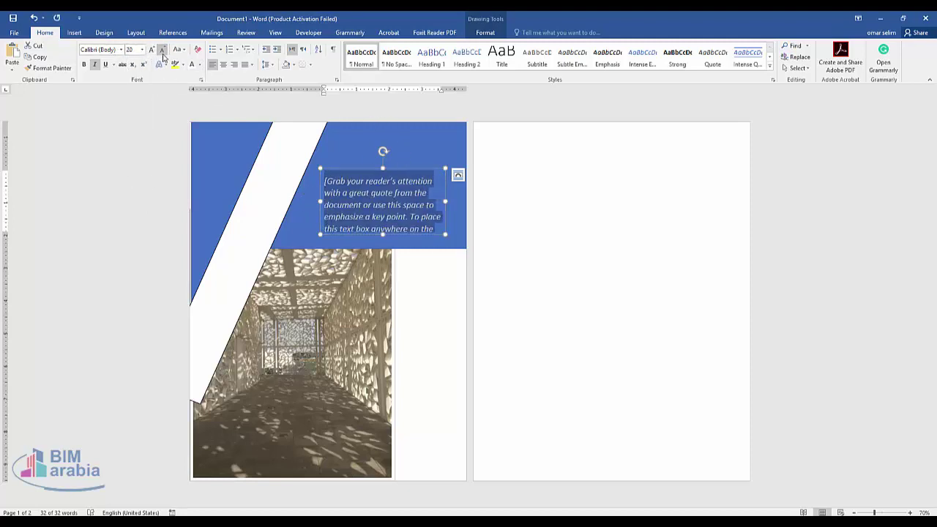
click(163, 49)
click(163, 50)
click(189, 382)
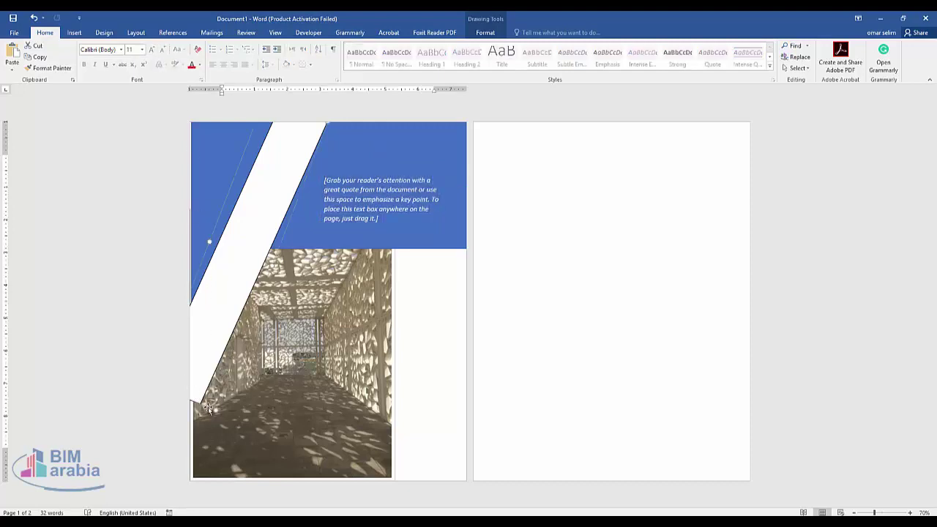
Extend the white stripe's lower end down and left, then open the Shapes gallery
drag(215, 410, 201, 433)
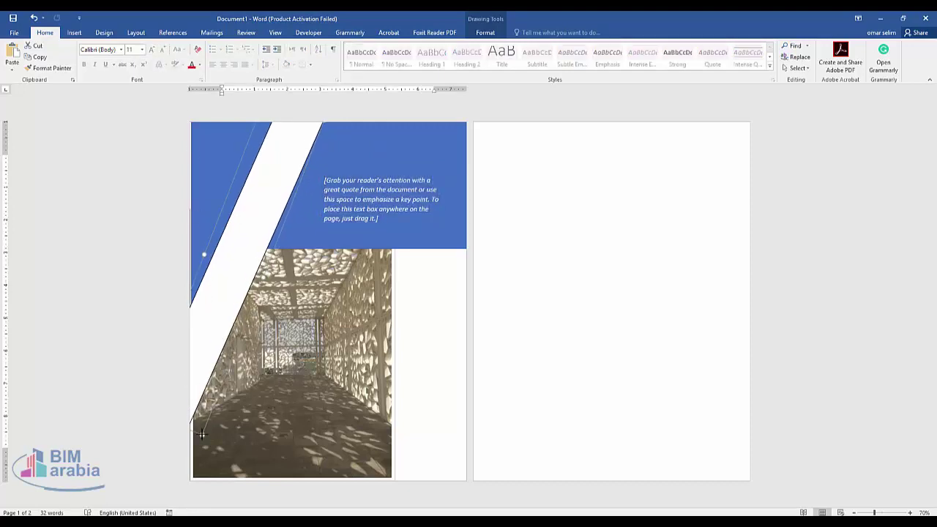
click(449, 275)
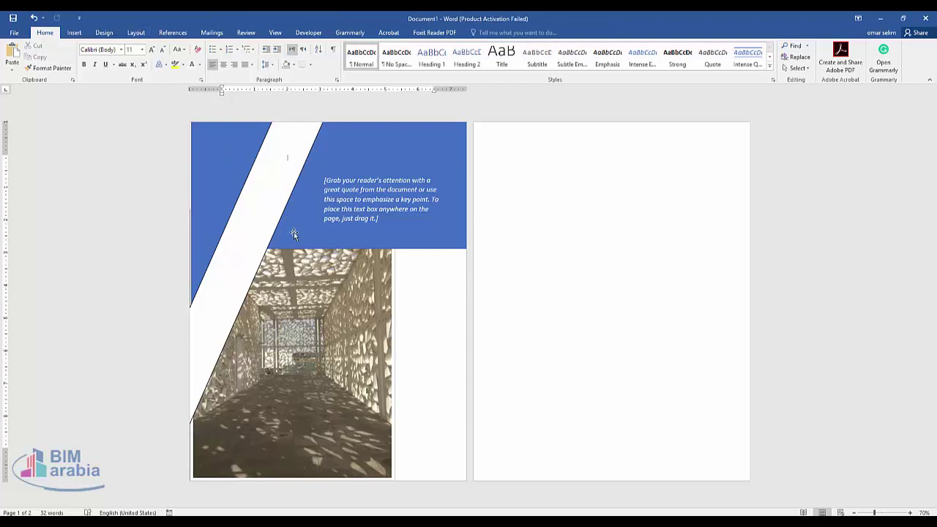
click(76, 33)
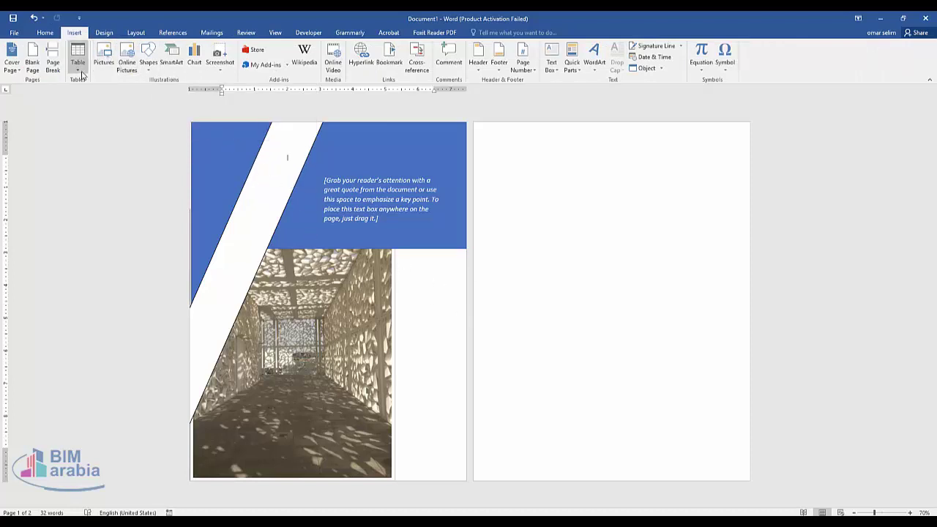
click(103, 34)
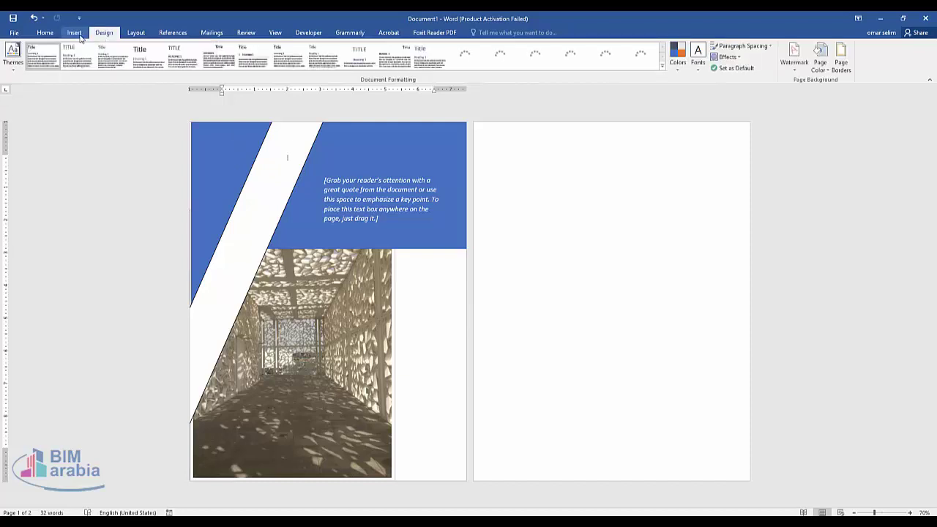
click(74, 33)
click(149, 66)
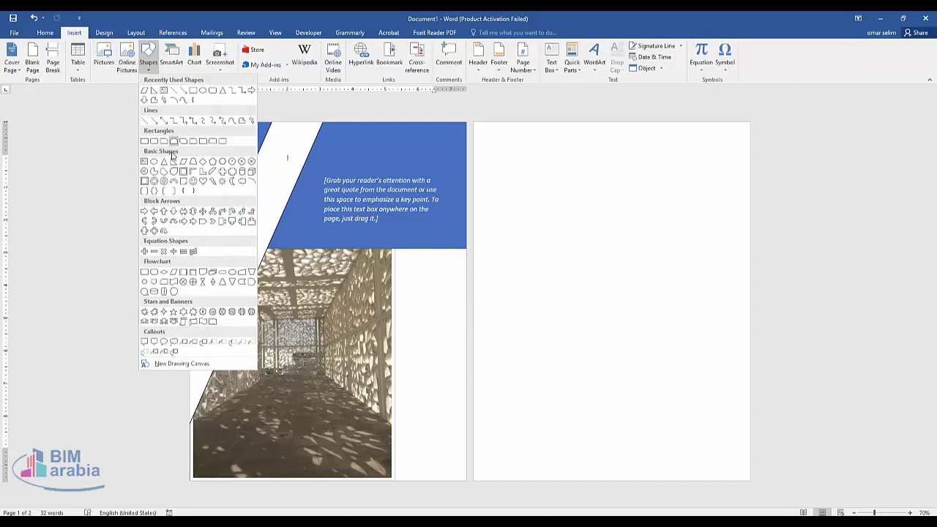
Draw a blue circle over the photo's lower right and add text to it
click(201, 91)
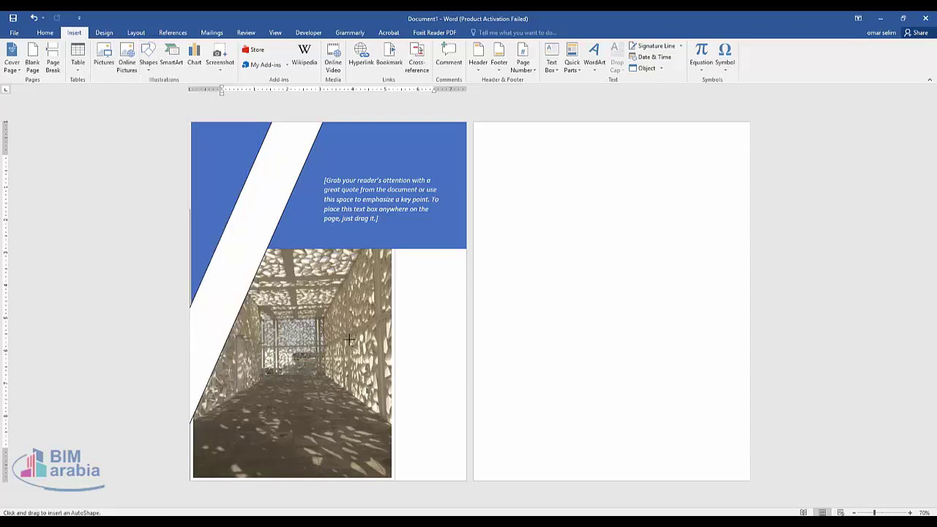
drag(349, 336, 459, 448)
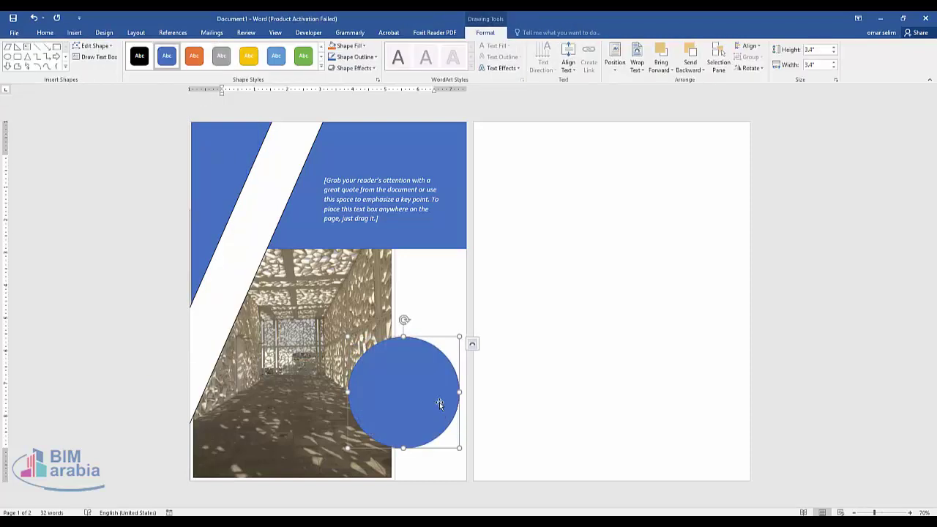
right_click(401, 370)
click(432, 256)
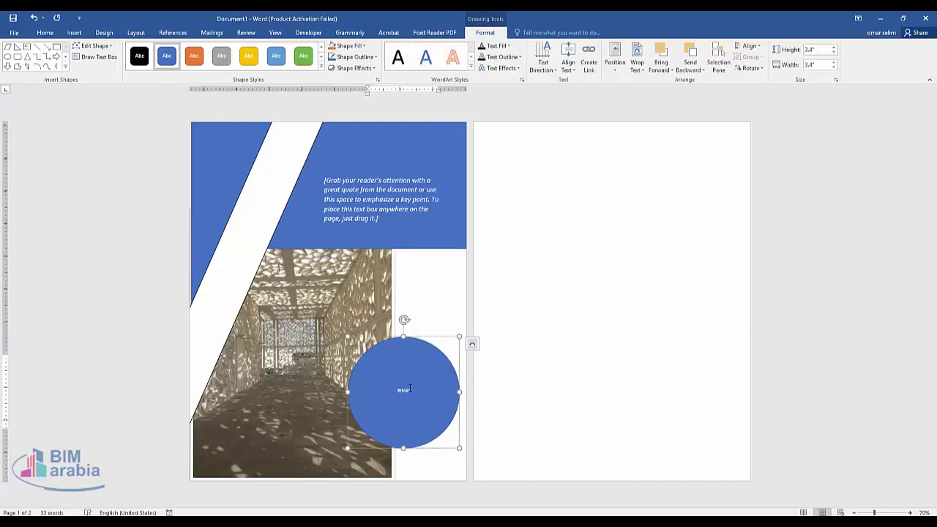
Set the circle's BIMarabia text to 36 pt after trying 72 pt
key(ctrl+a)
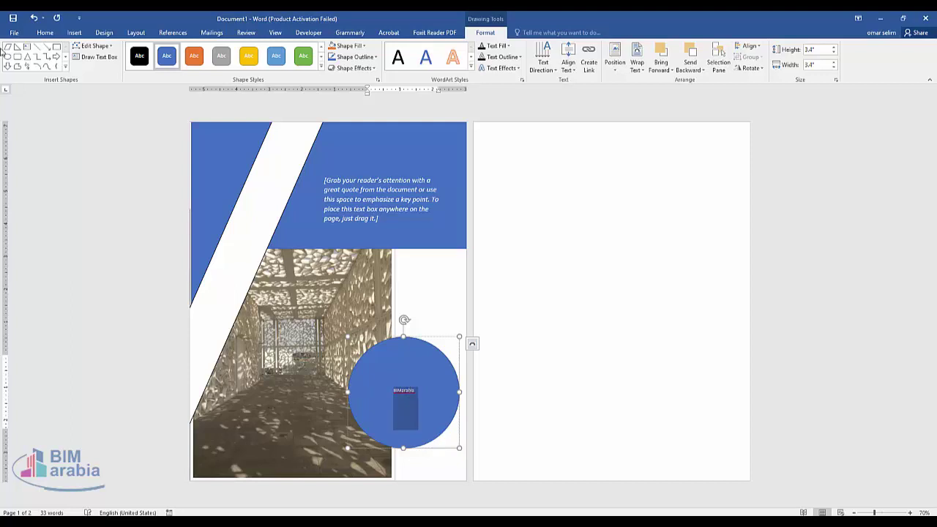
click(51, 33)
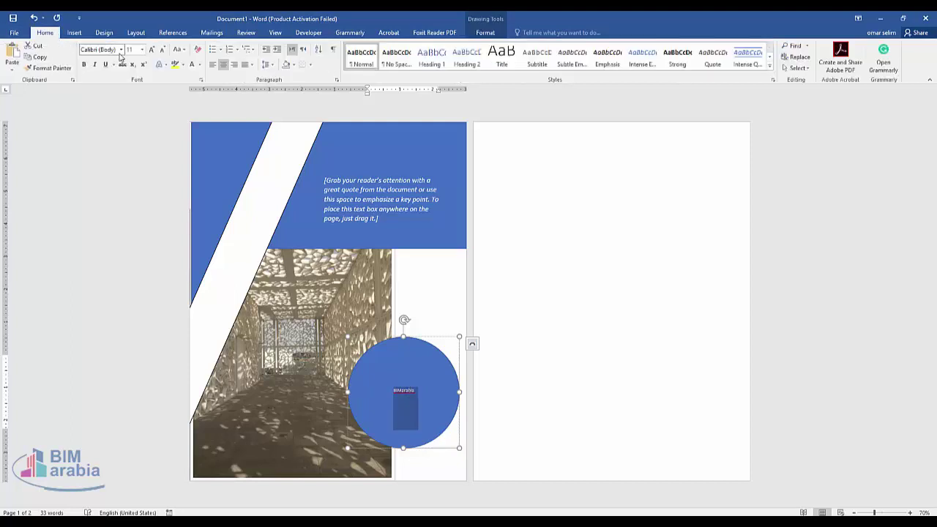
click(142, 49)
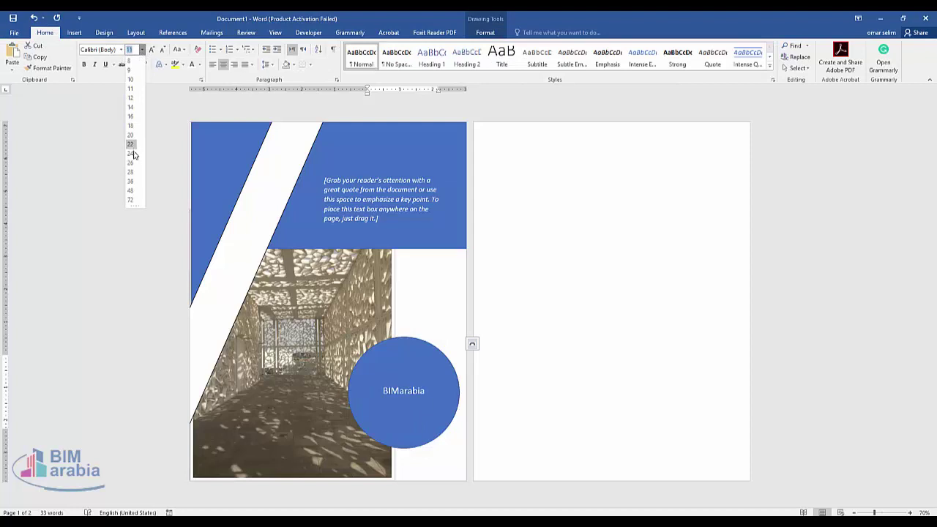
click(131, 199)
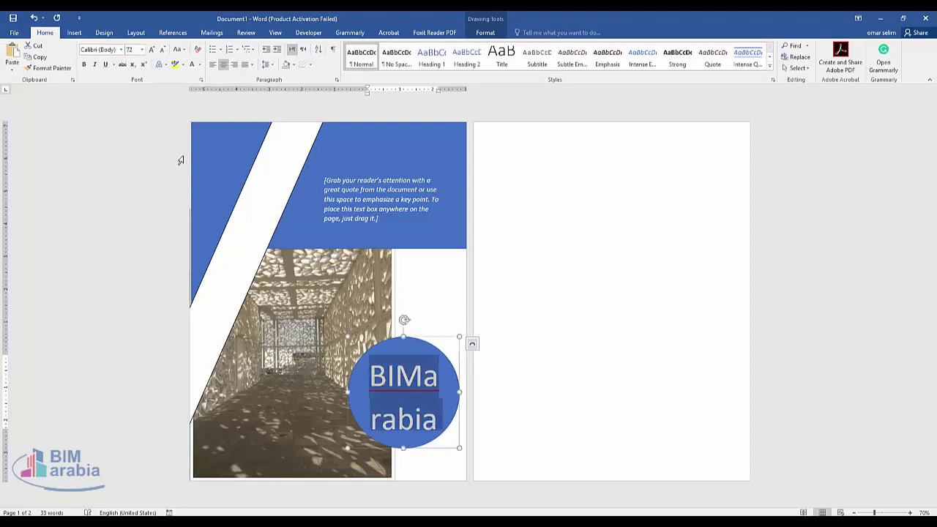
click(142, 49)
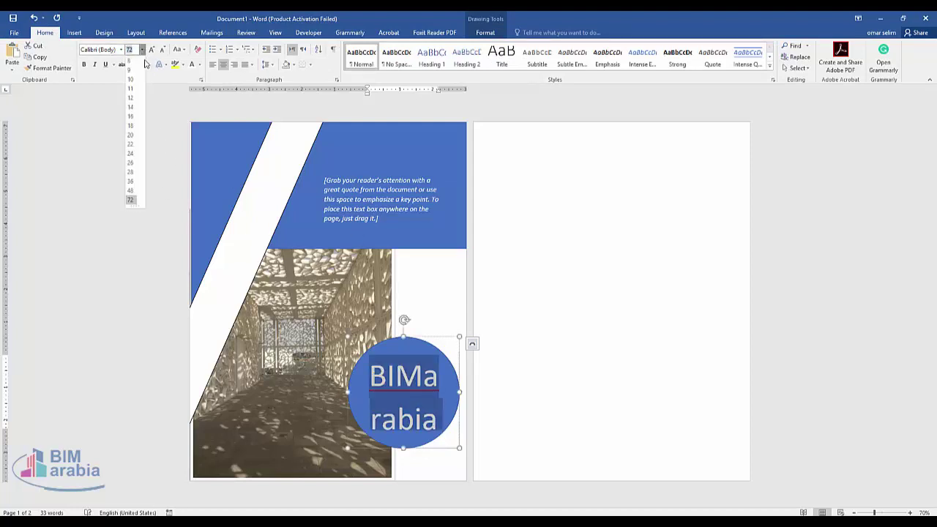
click(132, 180)
click(434, 260)
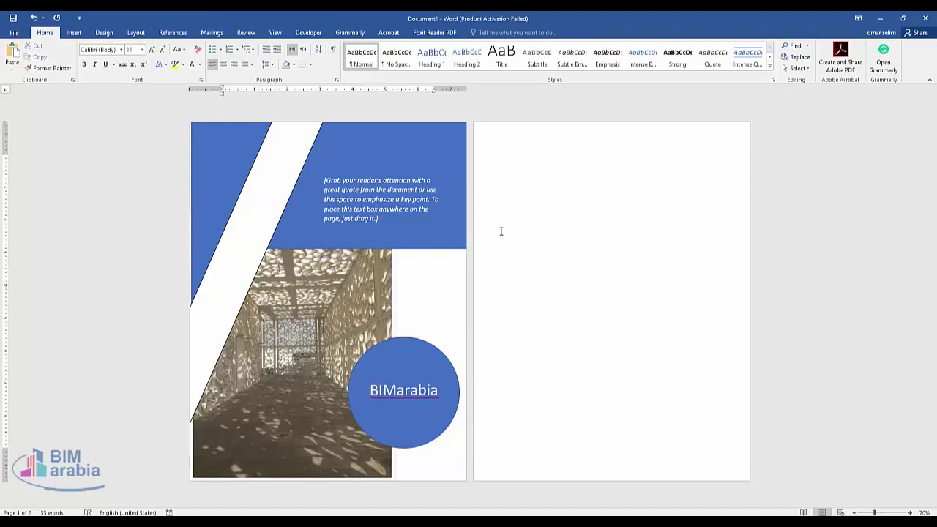
Place the cursor on the blank second page and bring up the Insert commands
click(565, 168)
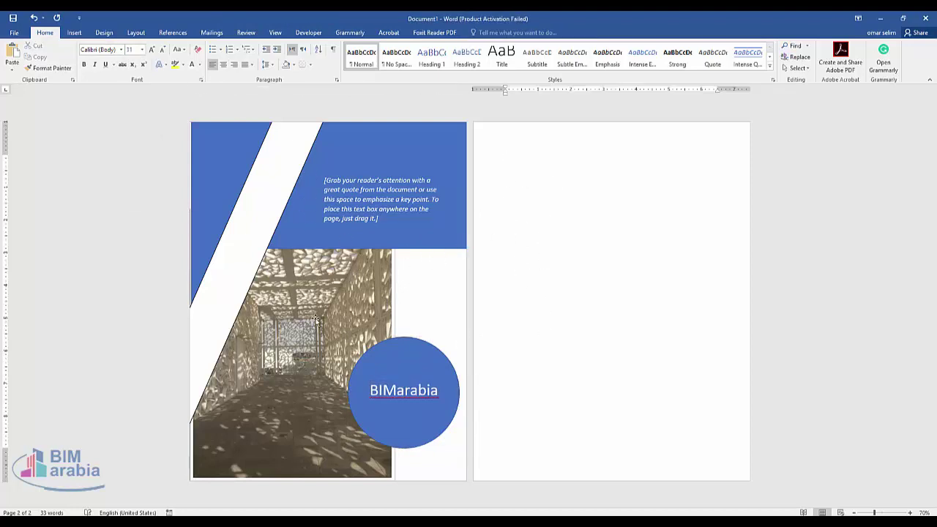
click(75, 33)
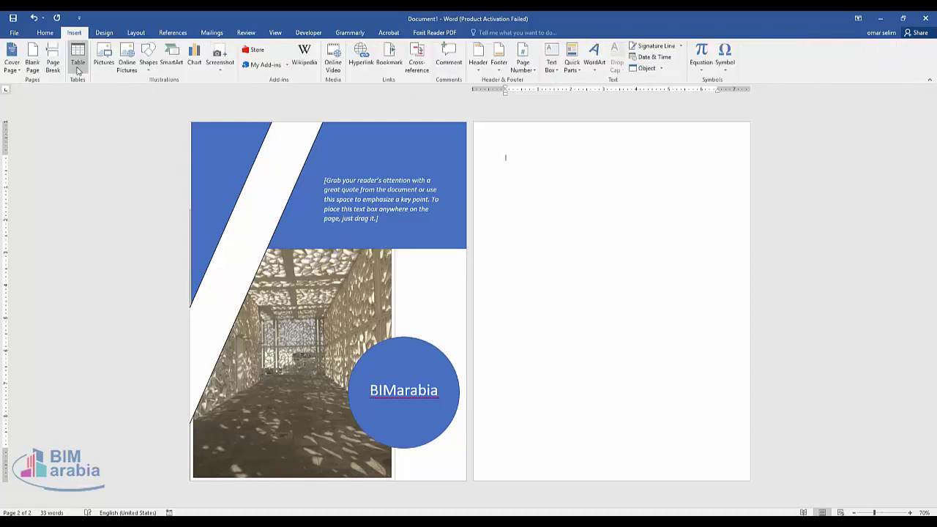